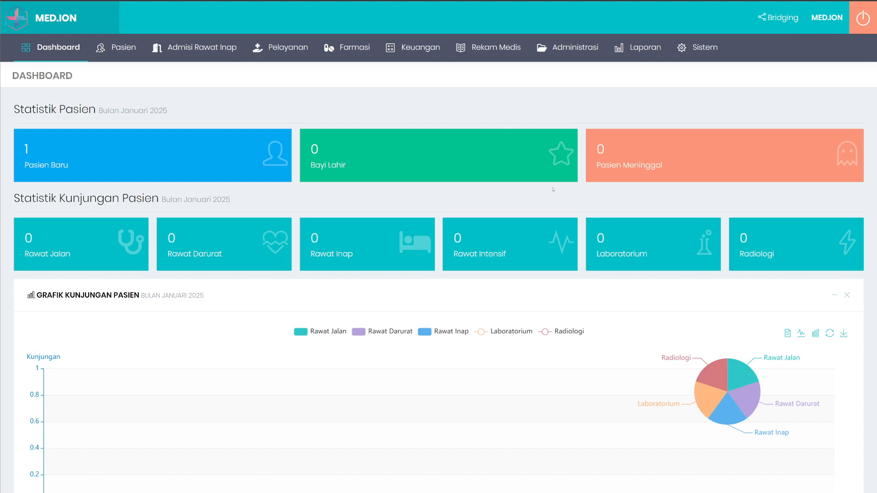
# - Open the Rawat Jalan patient list under Perawatan Pasien in the Pelayanan module
pyautogui.click(298, 49)
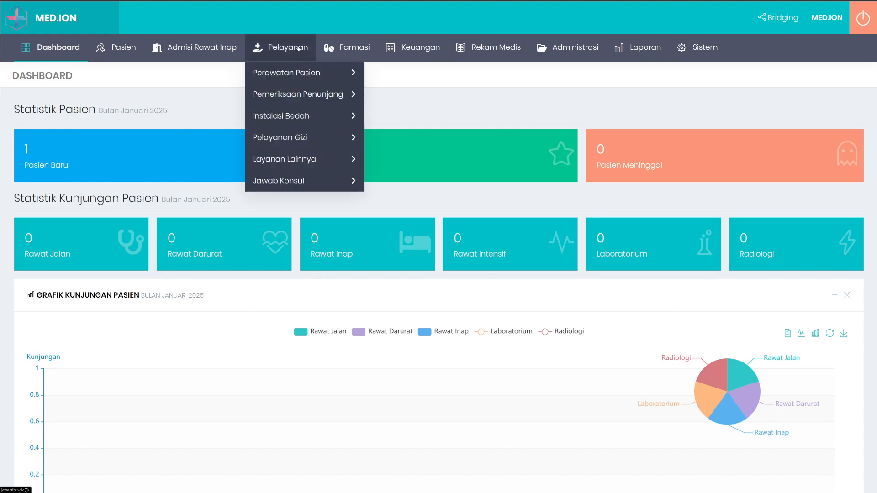
pyautogui.moveTo(333, 73)
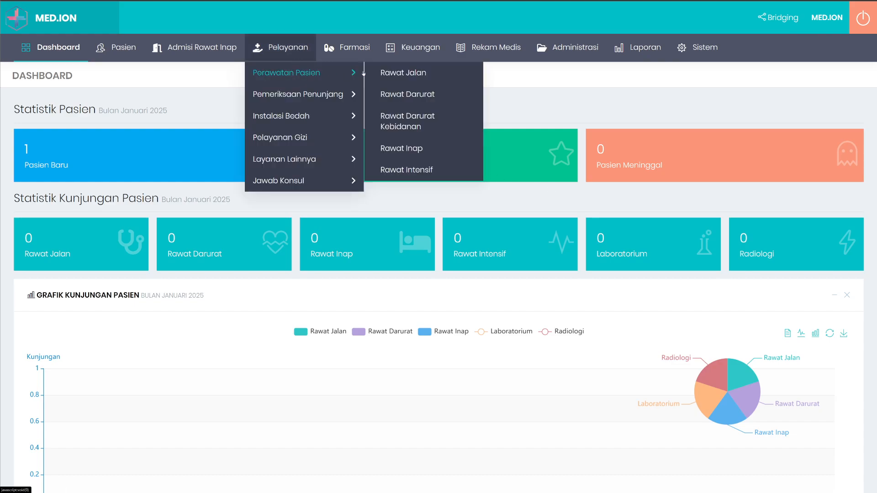
pyautogui.click(399, 74)
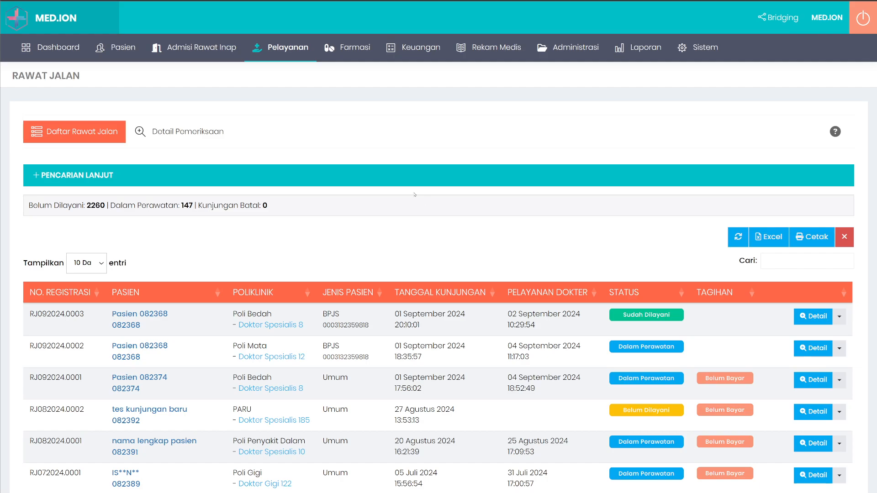
# - View the Rawat Inap patient list briefly and return to the Rawat Jalan list
pyautogui.moveTo(289, 49)
pyautogui.moveTo(295, 73)
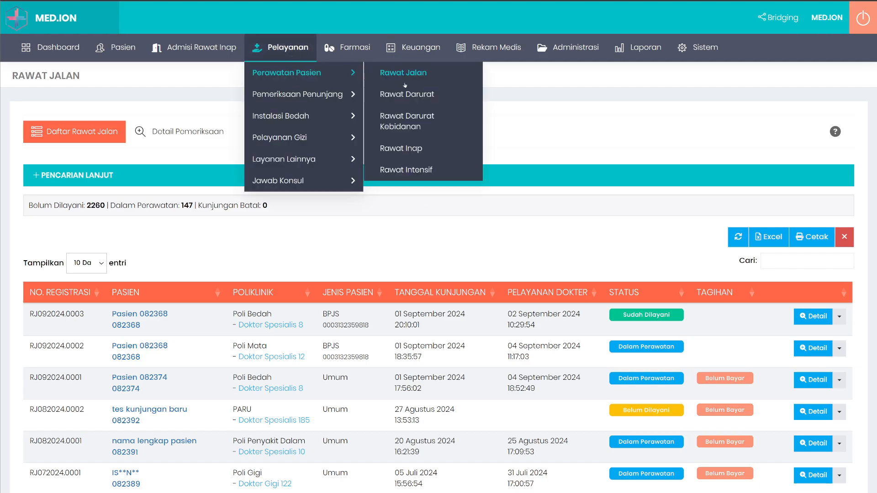
pyautogui.click(415, 148)
pyautogui.moveTo(289, 48)
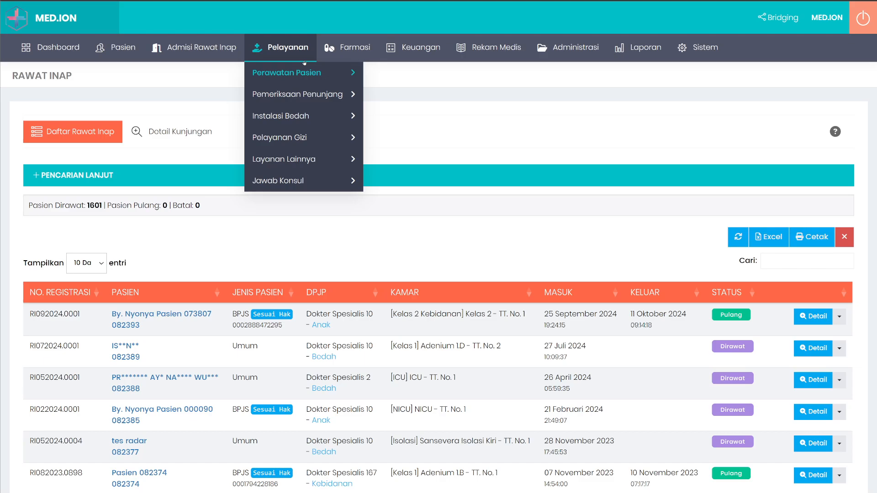
pyautogui.moveTo(297, 73)
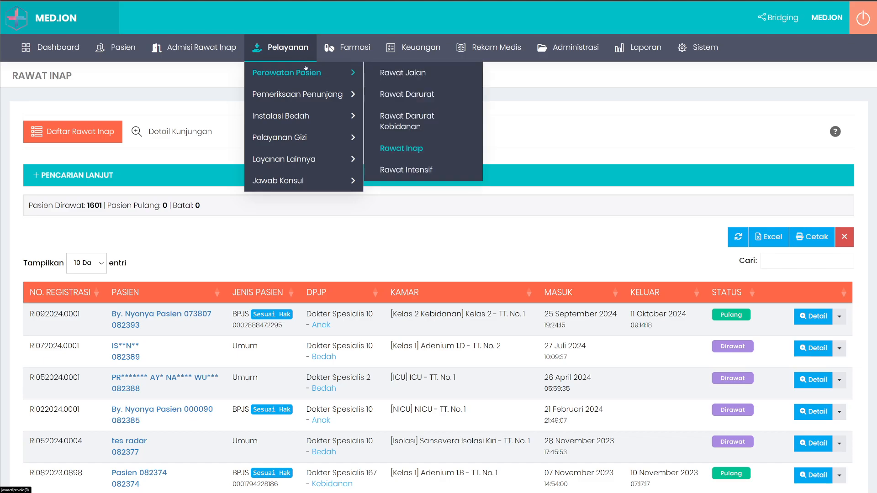
pyautogui.click(402, 74)
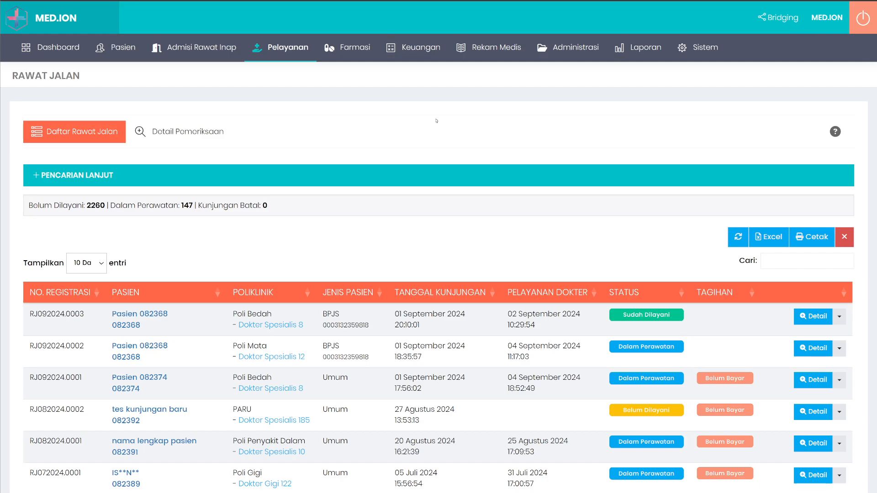
# - Go to page 3 of the Rawat Jalan list and show the Lainnya service options for its first visit, at Poli Mata
pyautogui.moveTo(275, 50)
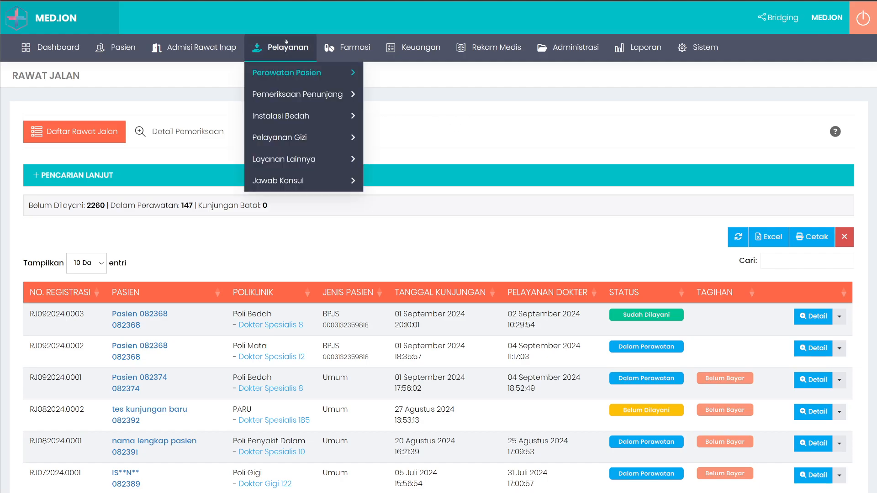
pyautogui.moveTo(268, 67)
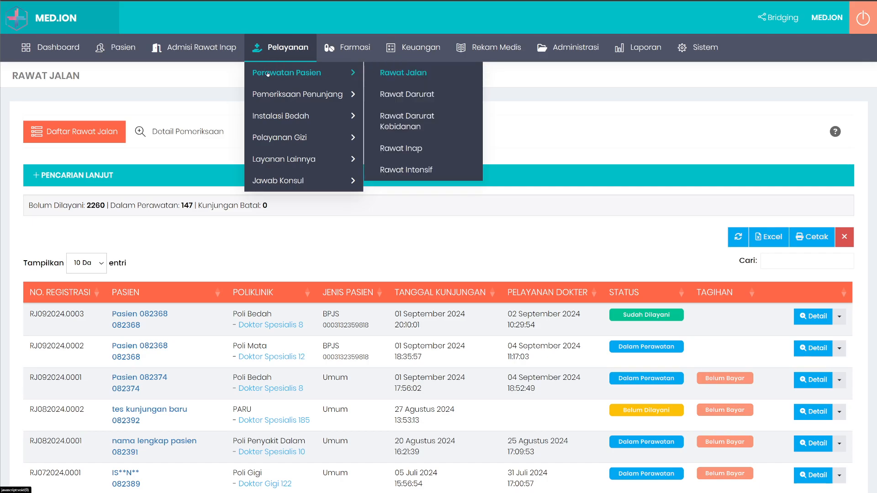
pyautogui.scroll(-5, 466, 235)
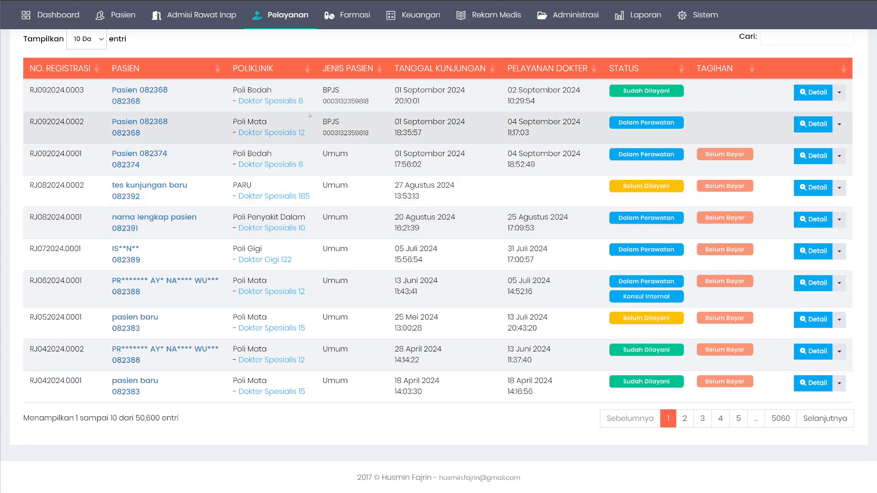
pyautogui.scroll(1, 631, 132)
pyautogui.scroll(2, 631, 132)
pyautogui.scroll(-2, 631, 132)
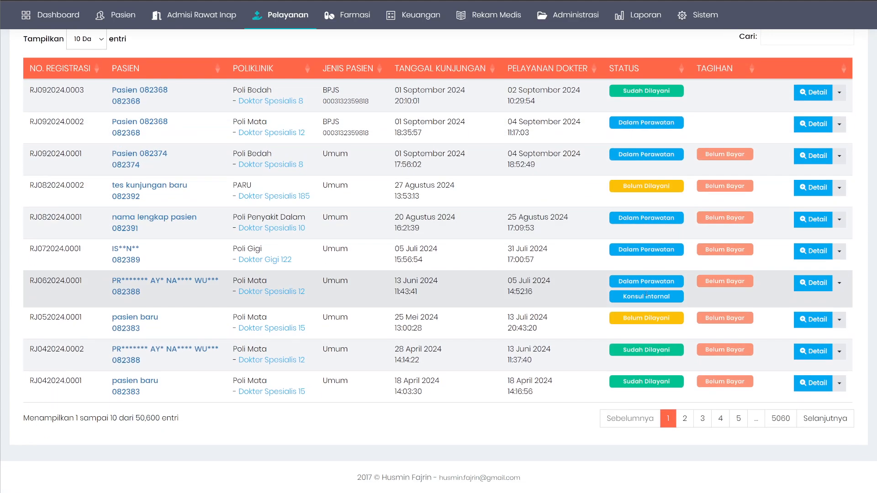
pyautogui.click(817, 419)
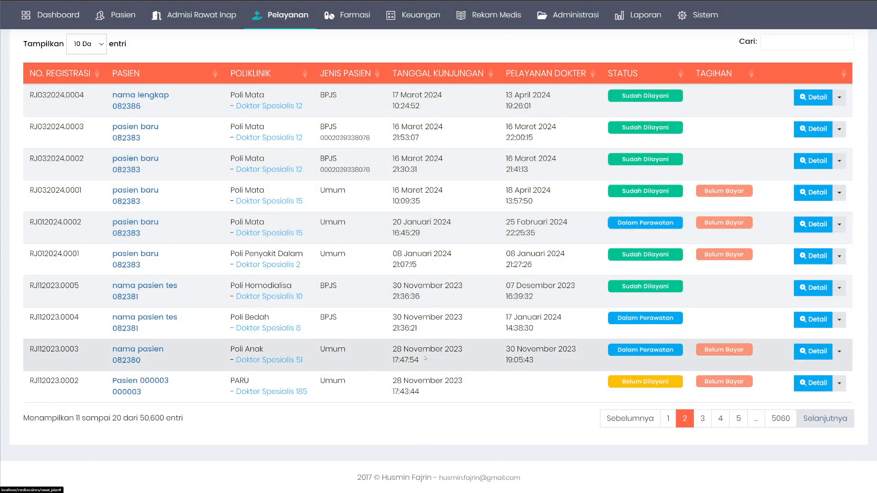
pyautogui.click(708, 418)
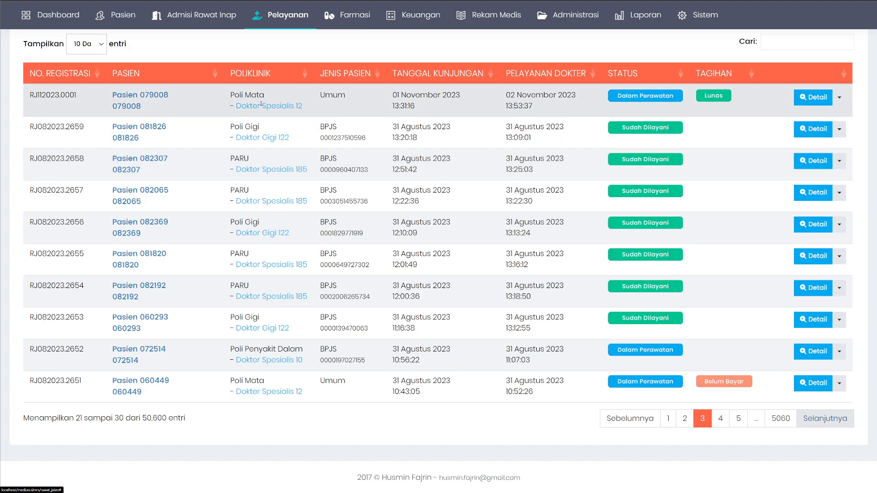
pyautogui.rightClick(483, 104)
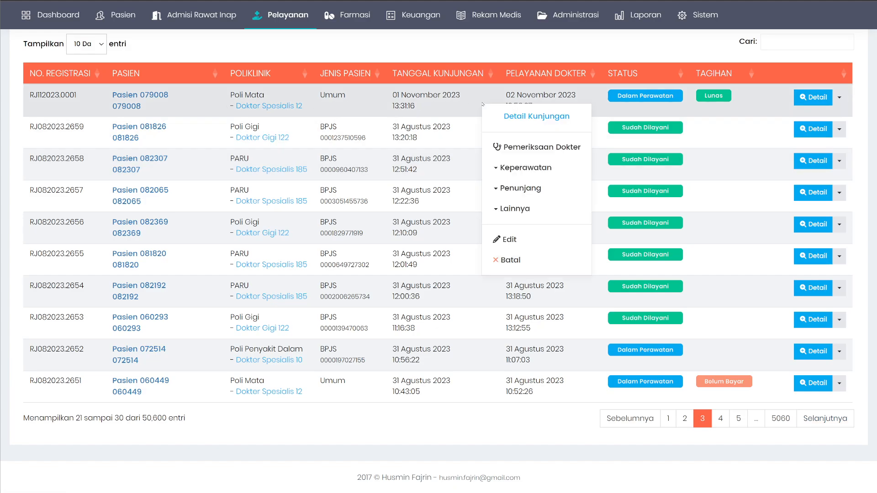
pyautogui.click(516, 210)
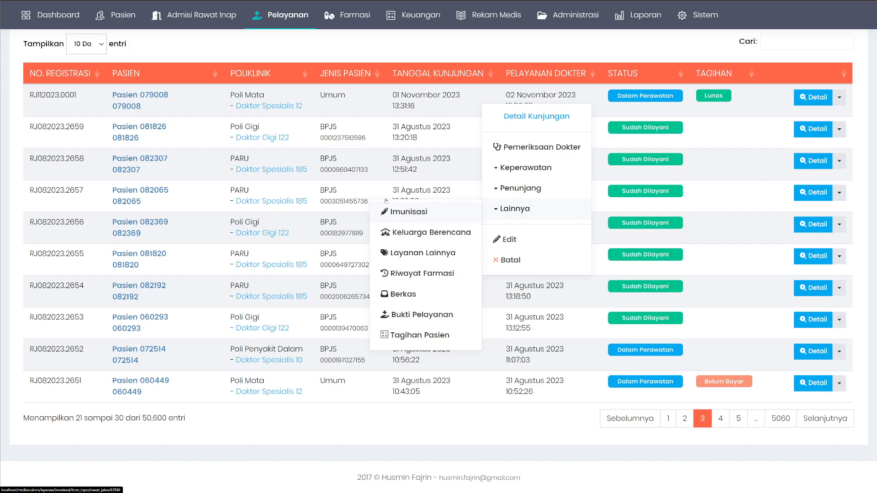
# - Open the Rawat Inap list and show the Lainnya service options for the second visit, in room Adenium 1.D
pyautogui.click(280, 15)
pyautogui.click(402, 114)
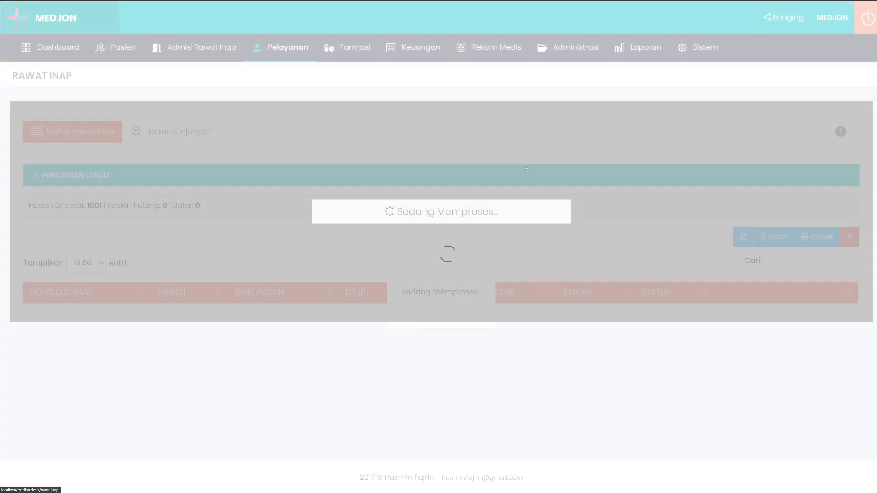
pyautogui.scroll(-4, 526, 168)
pyautogui.rightClick(519, 218)
pyautogui.scroll(-2, 534, 270)
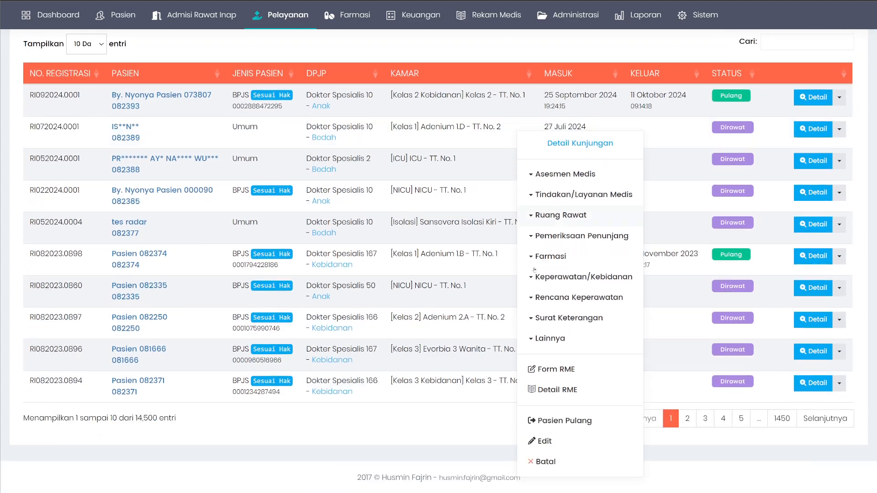
pyautogui.click(550, 338)
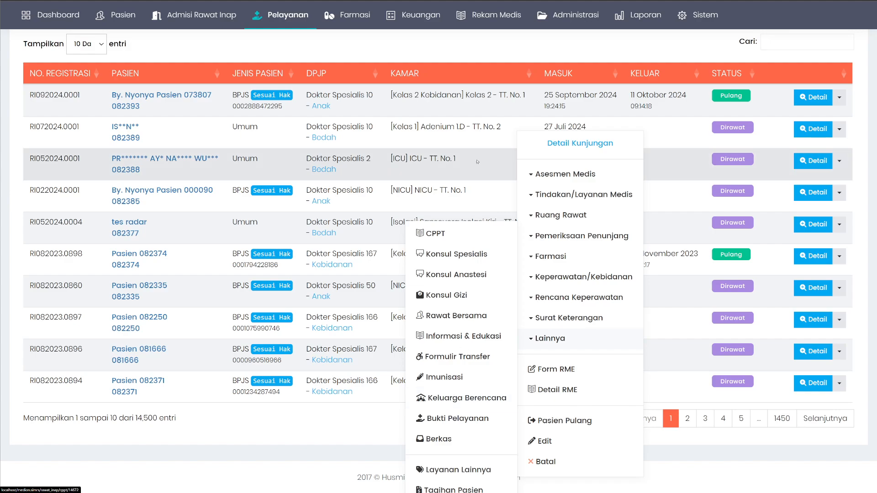
# - Return to the Rawat Jalan list and open the Imunisasi form for the first Poli Mata visit
pyautogui.moveTo(280, 15)
pyautogui.click(401, 92)
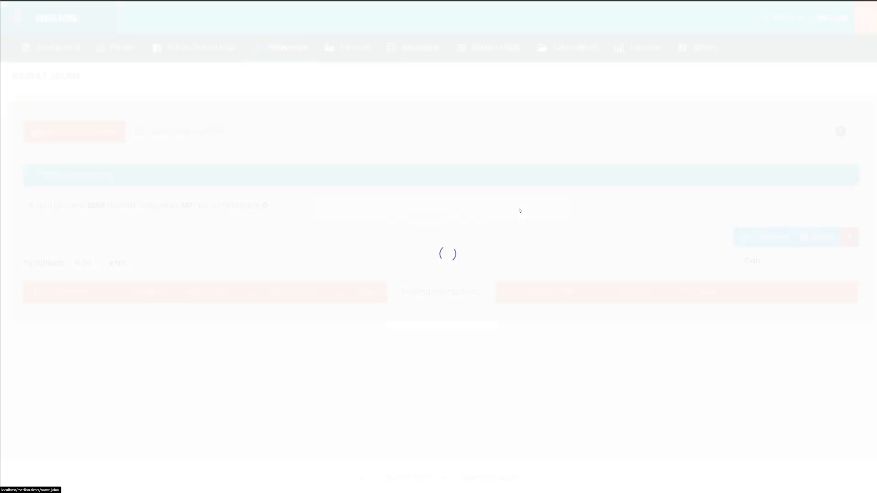
pyautogui.scroll(-4, 519, 210)
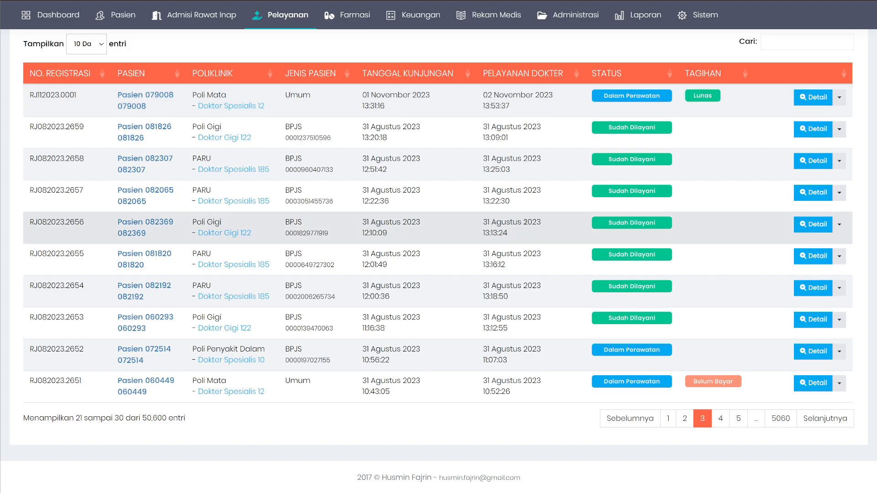
pyautogui.rightClick(446, 103)
pyautogui.moveTo(478, 209)
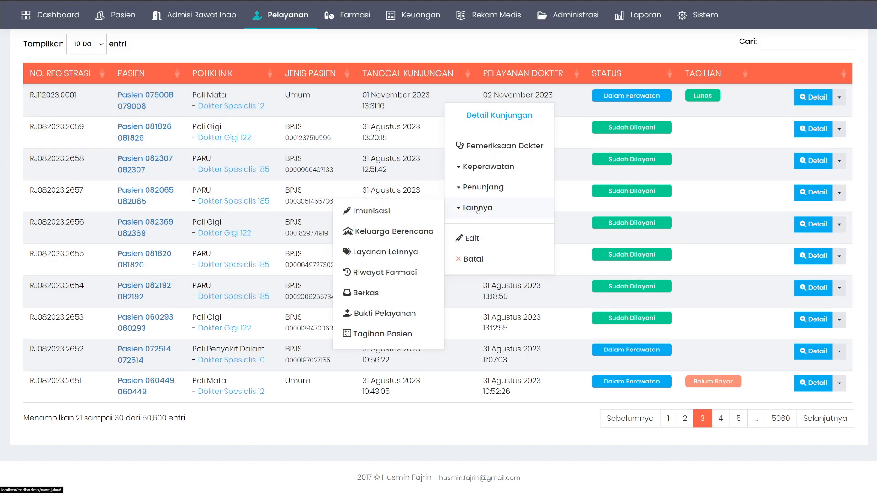
pyautogui.click(388, 212)
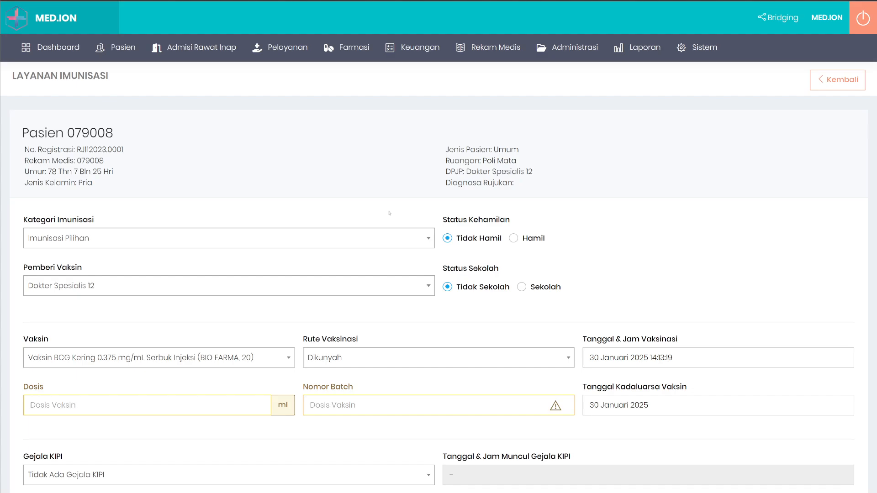
# - Look over the immunization form and examine the available choices for Kategori Imunisasi
pyautogui.scroll(-2, 692, 226)
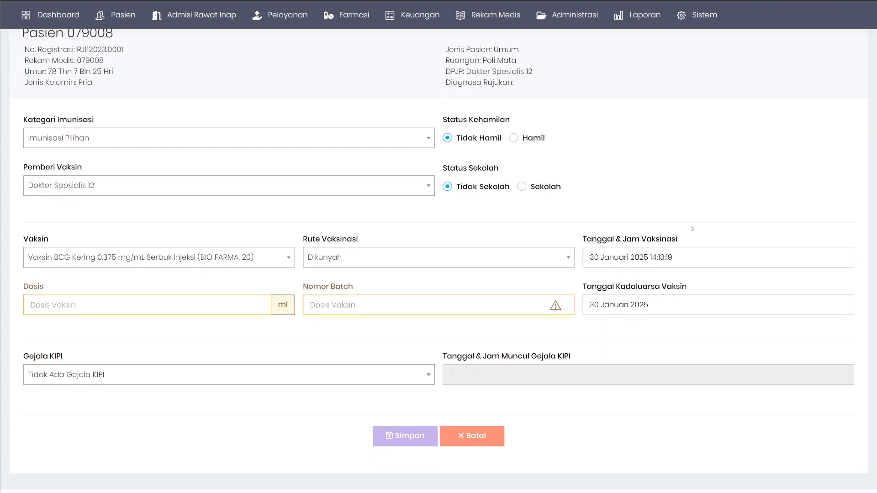
pyautogui.scroll(1, 631, 177)
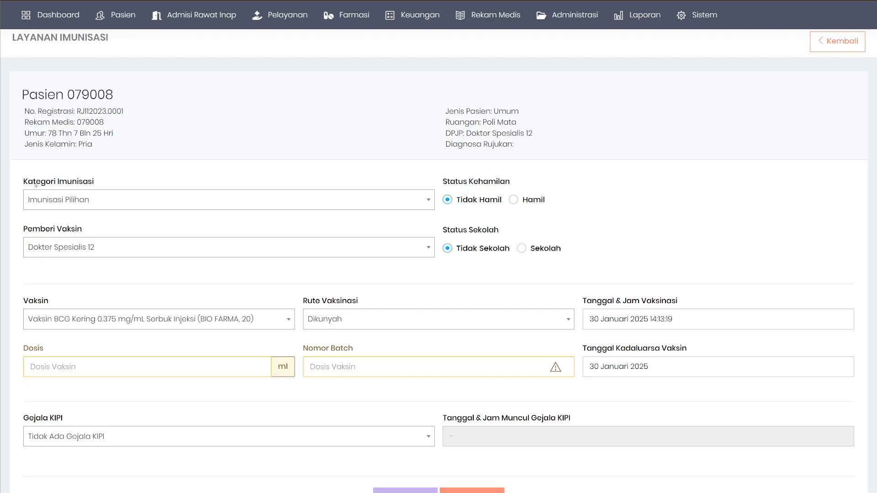
pyautogui.click(196, 202)
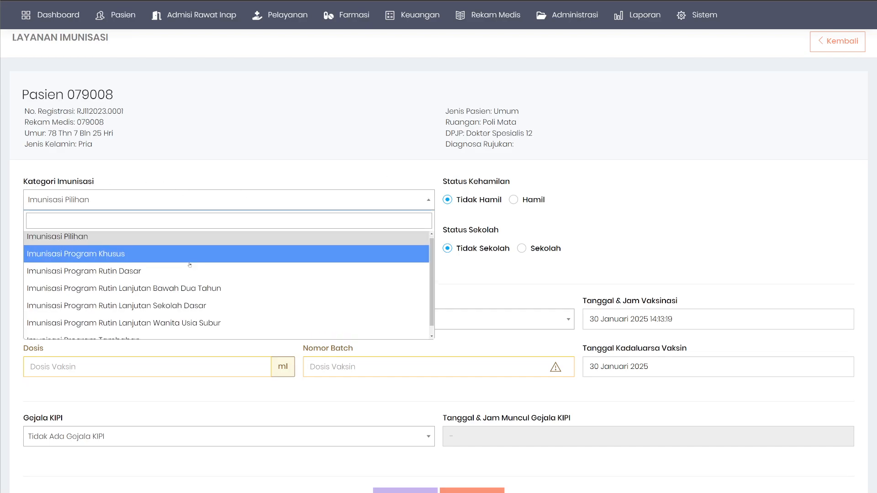
pyautogui.scroll(-1, 190, 259)
pyautogui.scroll(1, 189, 264)
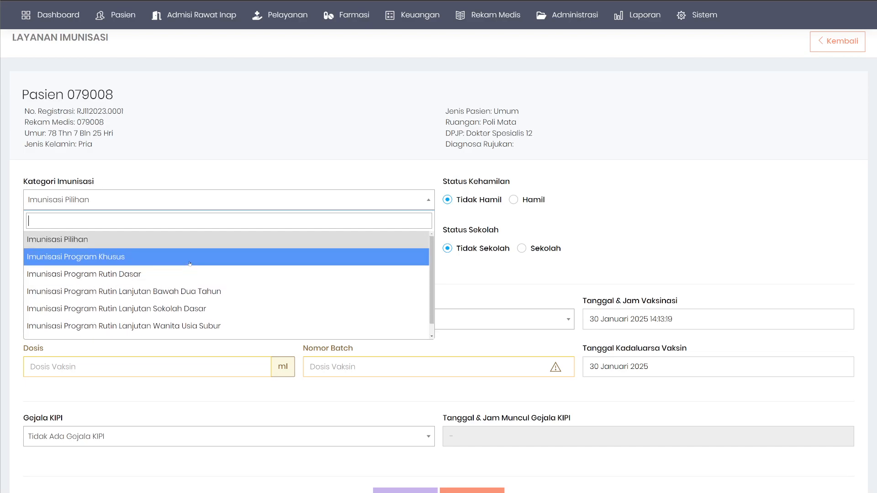
pyautogui.click(219, 180)
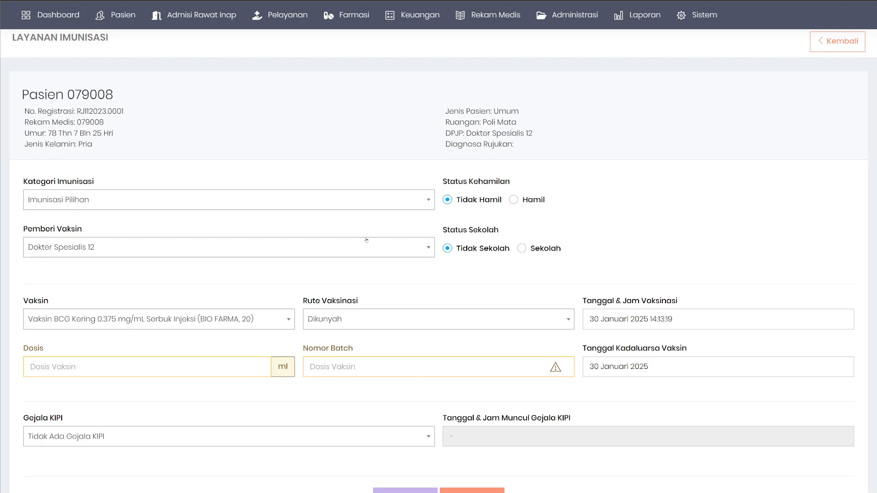
# - Examine the doctors and nurses that can be chosen as Pemberi Vaksin, leaving the list without a selection
pyautogui.click(77, 252)
pyautogui.scroll(-2, 132, 327)
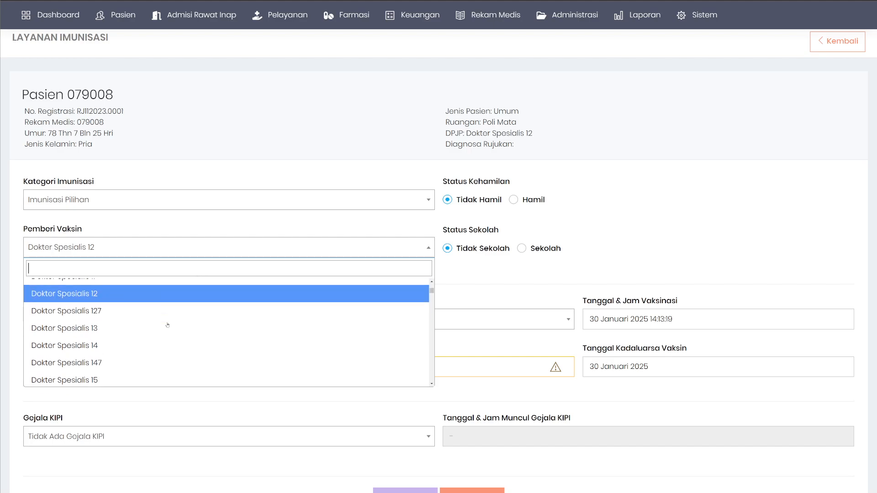
pyautogui.scroll(-8, 74, 325)
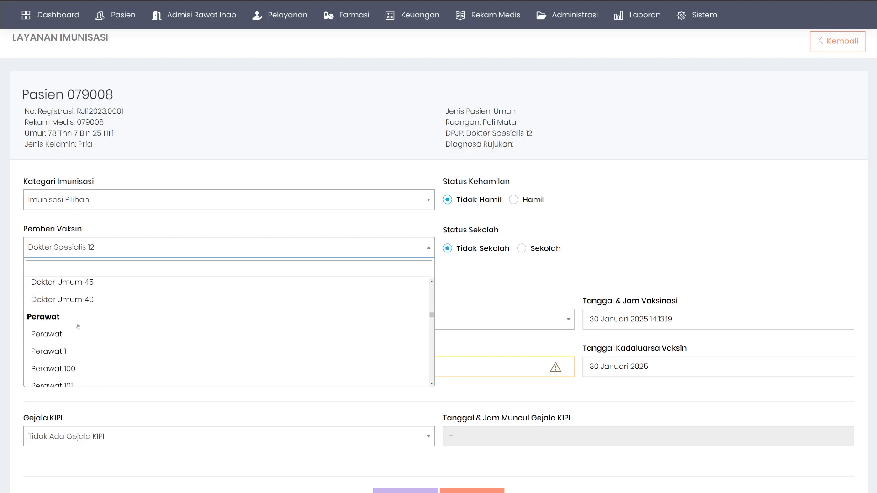
pyautogui.scroll(3, 82, 307)
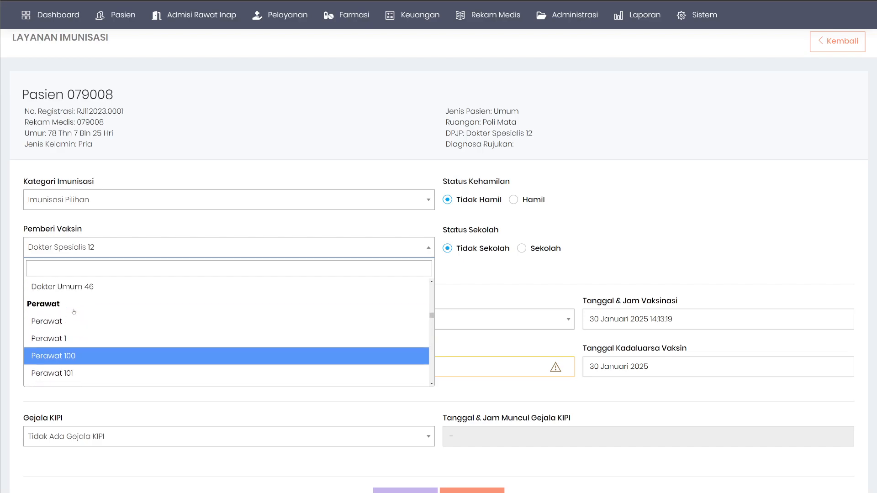
pyautogui.click(609, 235)
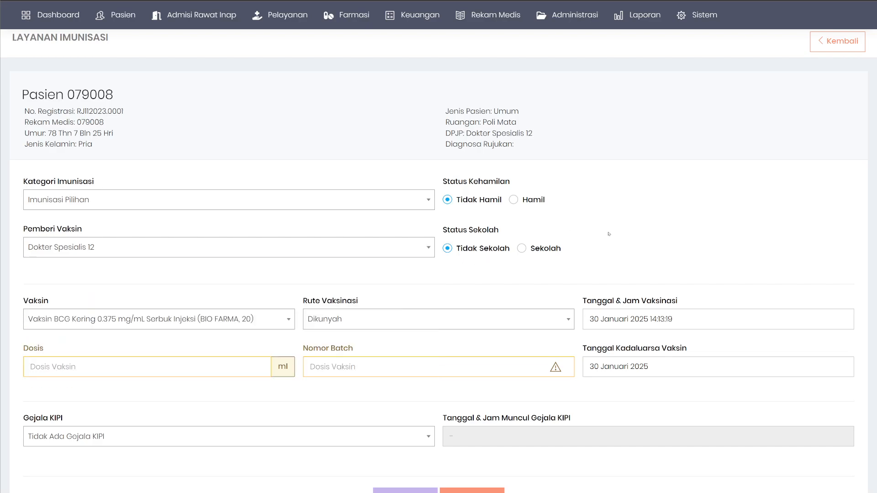
# - Examine the available Vaksin and Rute Vaksinasi choices in the immunization form, keeping the current selections
pyautogui.scroll(-2, 361, 249)
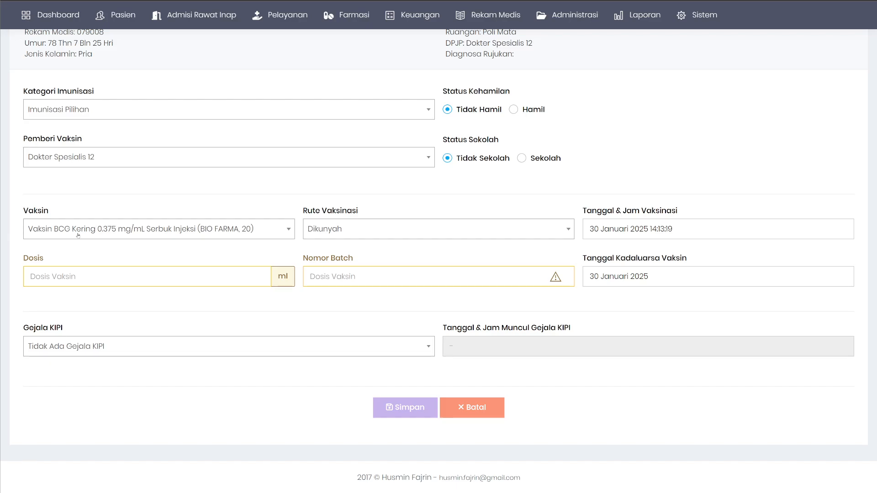
pyautogui.click(87, 231)
pyautogui.scroll(-8, 136, 283)
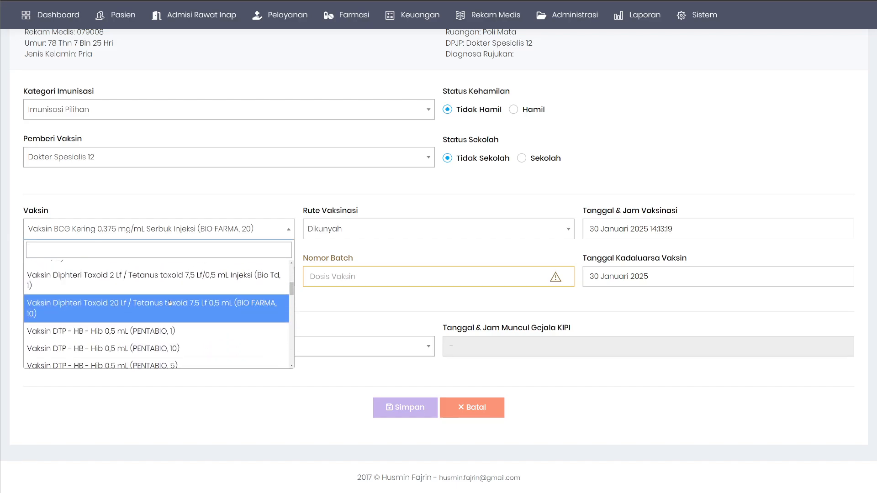
pyautogui.scroll(-3, 140, 313)
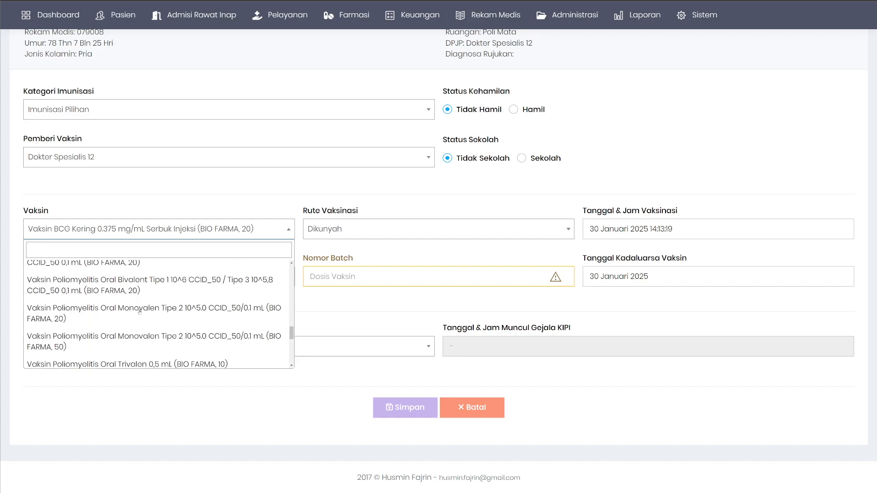
pyautogui.scroll(-3, 140, 312)
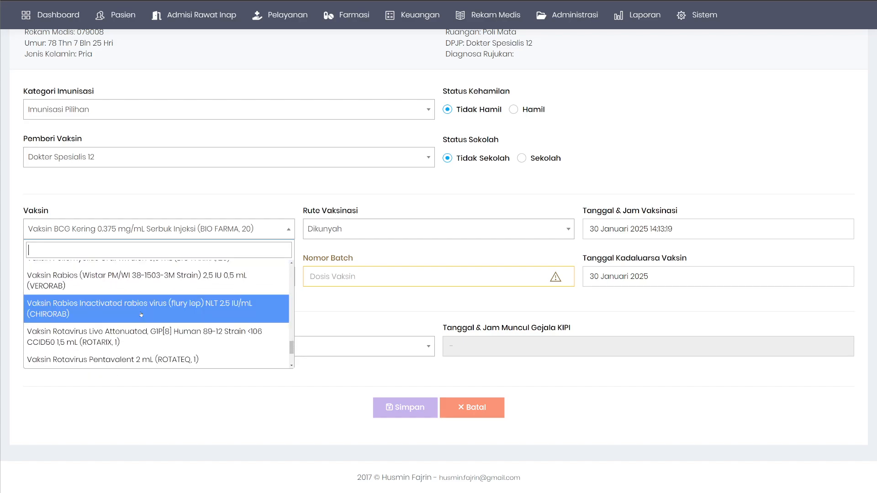
pyautogui.scroll(5, 176, 339)
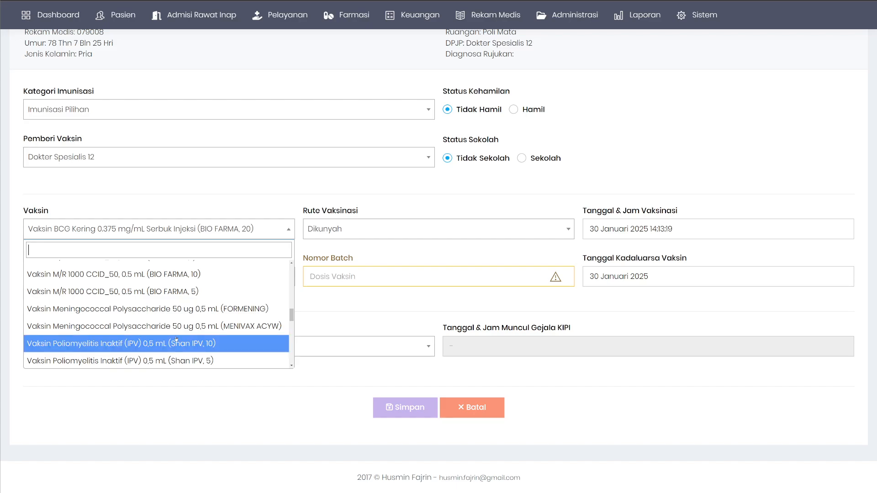
pyautogui.click(210, 190)
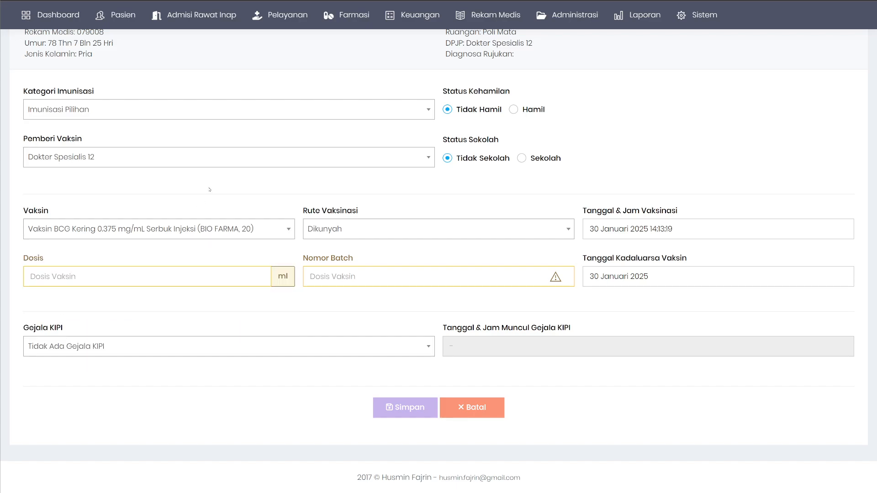
pyautogui.click(338, 227)
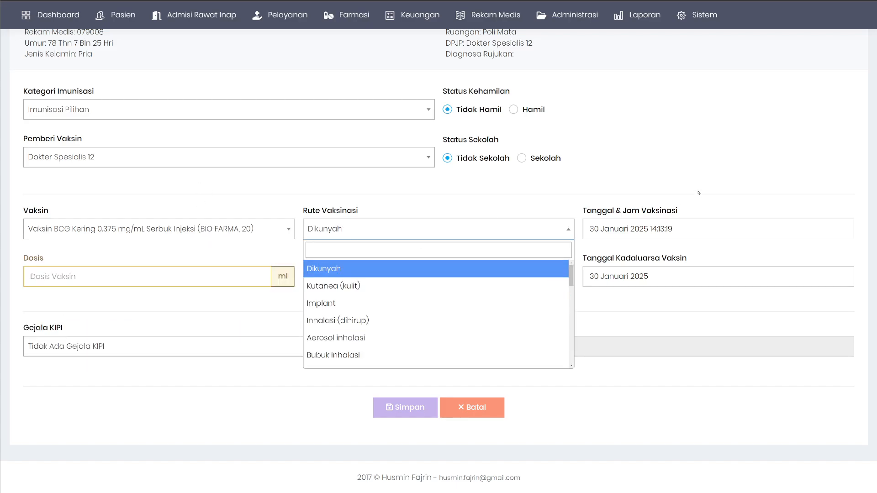
pyautogui.click(347, 268)
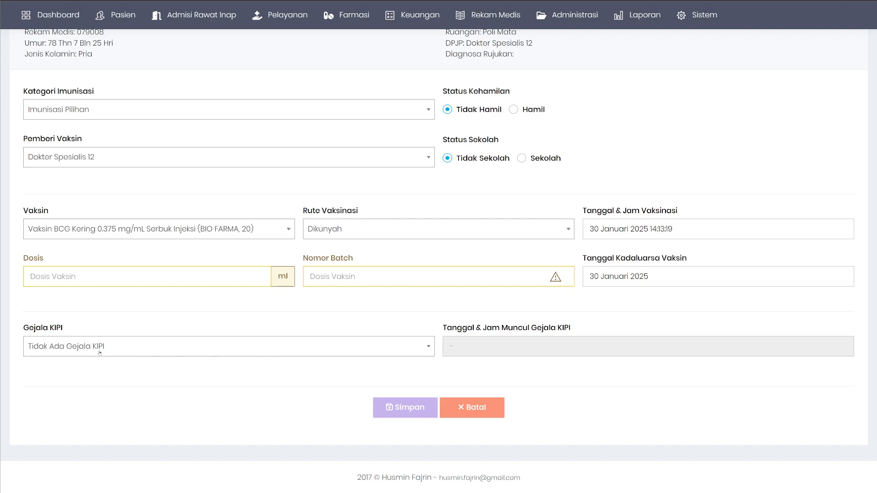
# - Examine the symptoms that can be chosen as Gejala KIPI, leaving the list without a selection
pyautogui.click(195, 353)
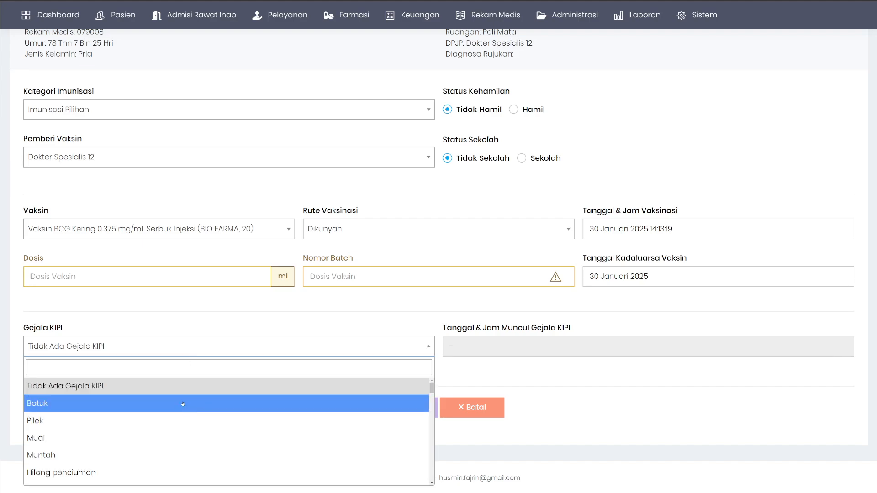
pyautogui.scroll(-3, 182, 407)
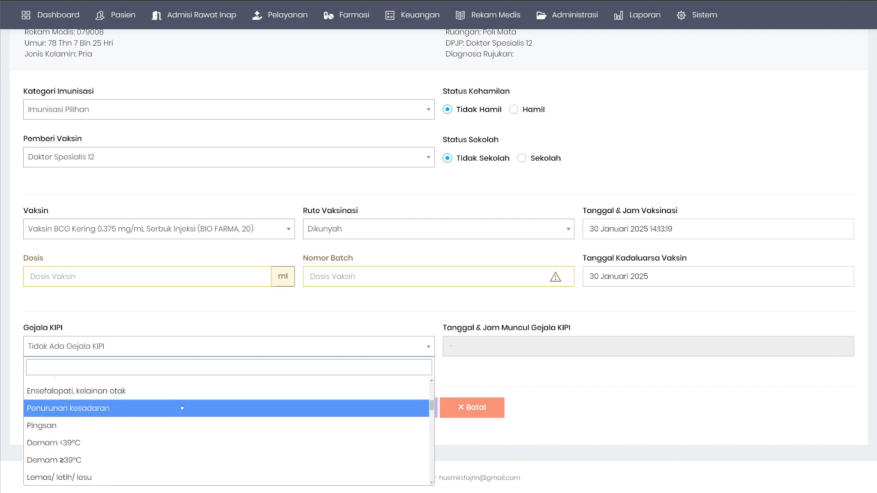
pyautogui.scroll(-4, 183, 421)
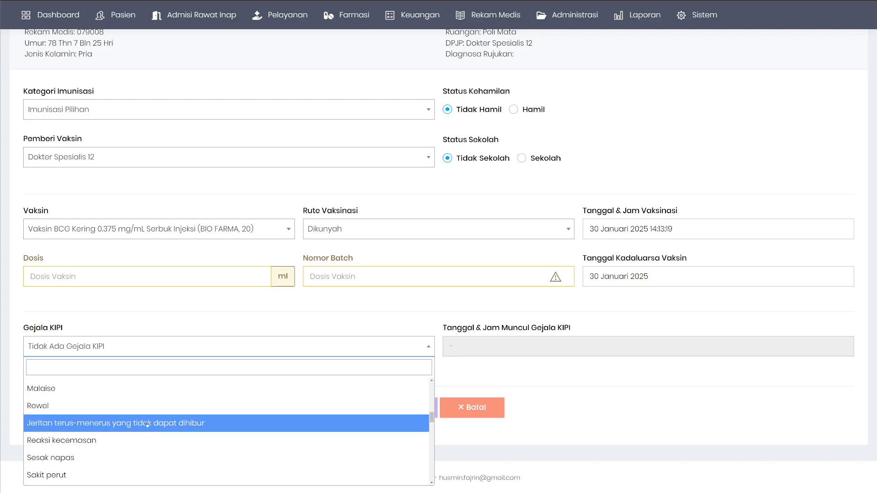
pyautogui.scroll(5, 148, 422)
pyautogui.scroll(6, 149, 422)
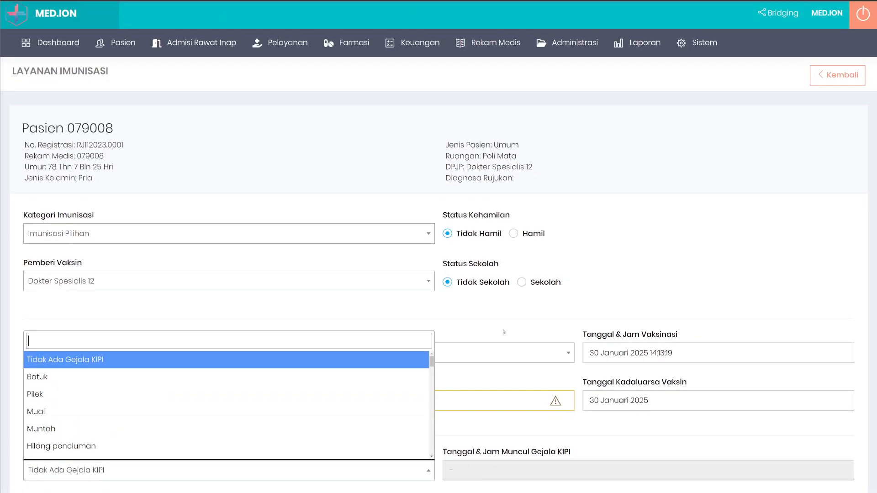
pyautogui.scroll(-3, 269, 369)
pyautogui.click(478, 309)
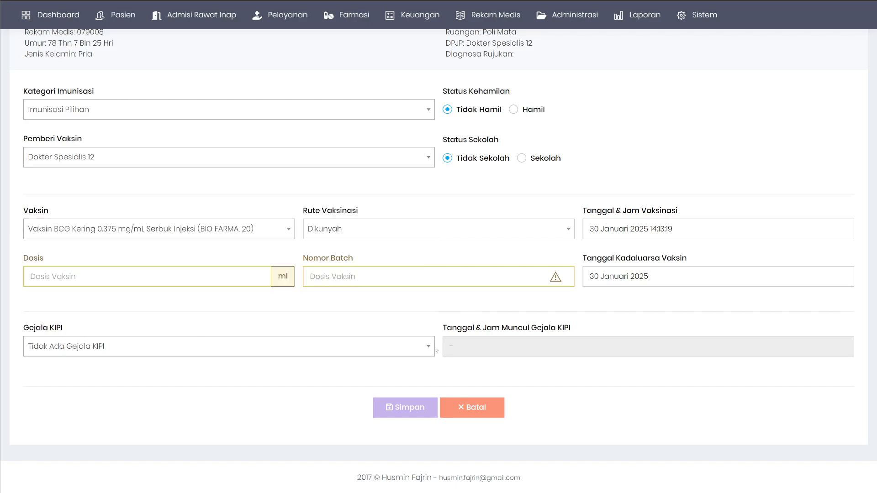
# - Try Batuk as Gejala KIPI, including its onset date and time picker, and restore Tidak Ada Gejala KIPI
pyautogui.click(284, 346)
pyautogui.click(72, 260)
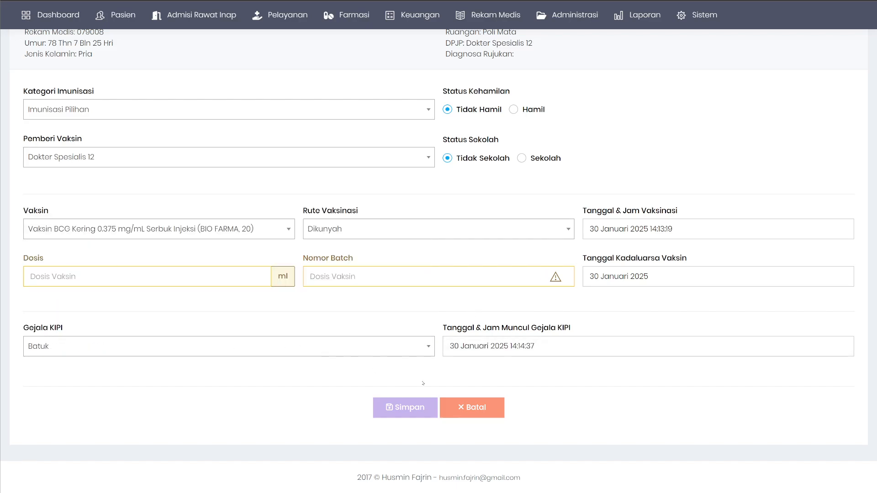
pyautogui.click(501, 346)
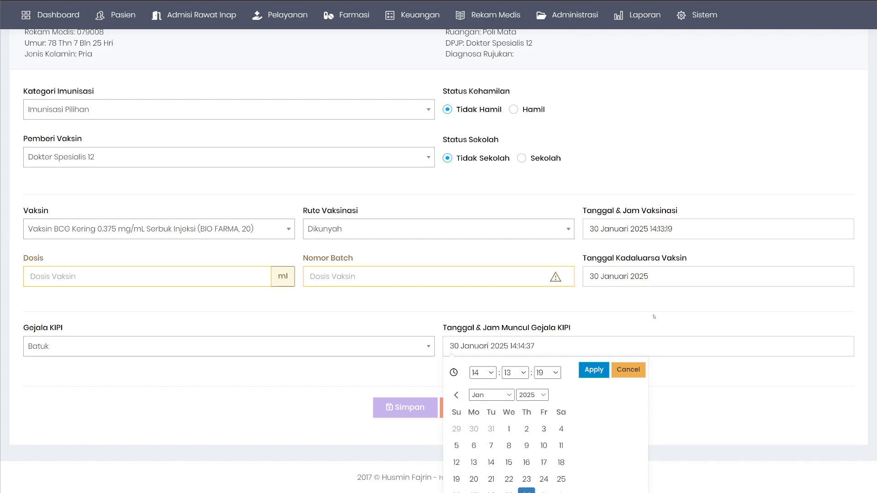
pyautogui.click(183, 346)
pyautogui.click(92, 233)
# - Check the Kategori Imunisasi field, keeping Imunisasi Pilihan as the category
pyautogui.scroll(3, 412, 256)
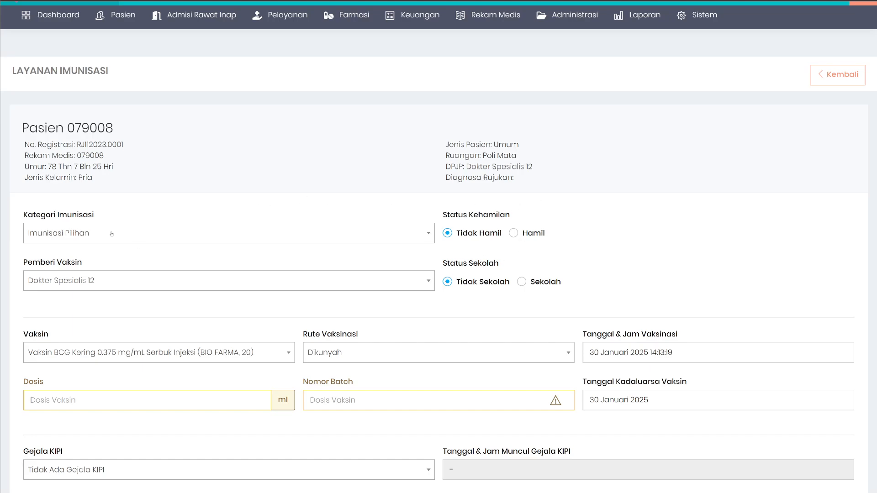
pyautogui.click(87, 232)
pyautogui.click(84, 232)
pyautogui.scroll(-3, 267, 366)
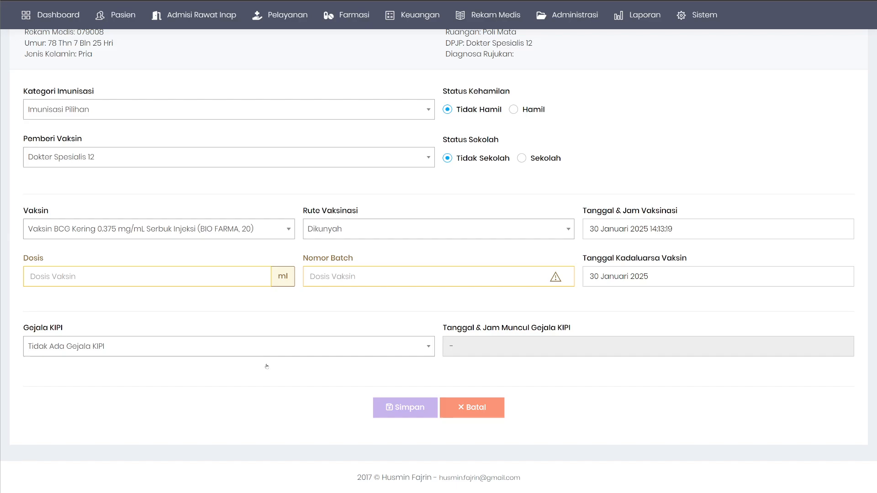
pyautogui.click(84, 231)
pyautogui.scroll(-3, 174, 320)
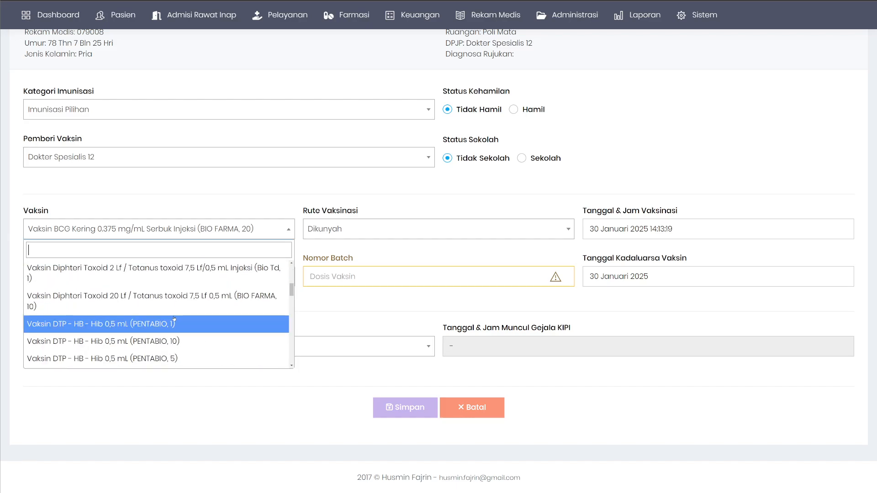
pyautogui.click(146, 326)
# - Set Vaksin to Vaksin Hepatitis B Recombinant 20 ug/1 mL Suspensi Injeksi (Umum)
pyautogui.click(152, 232)
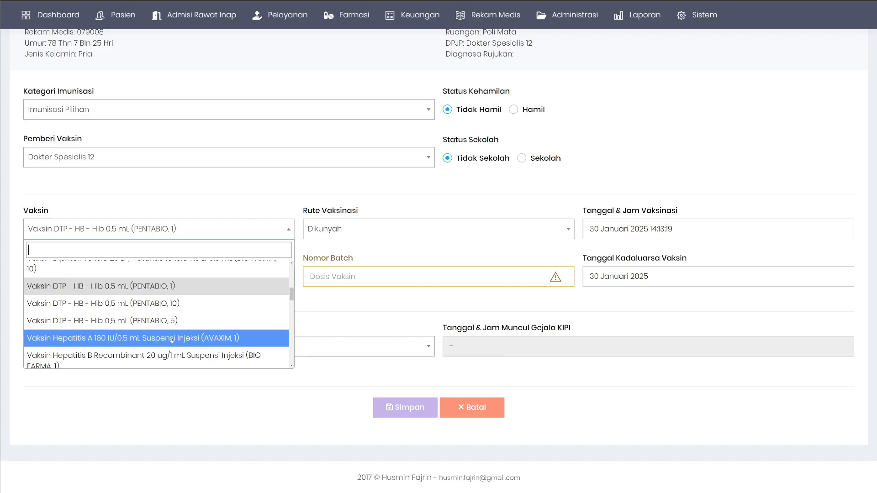
pyautogui.scroll(-4, 167, 335)
pyautogui.scroll(5, 109, 332)
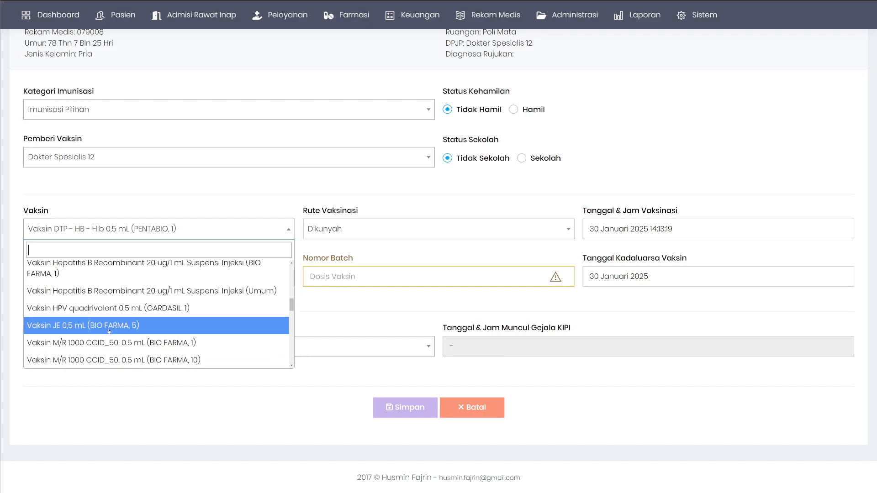
pyautogui.click(107, 320)
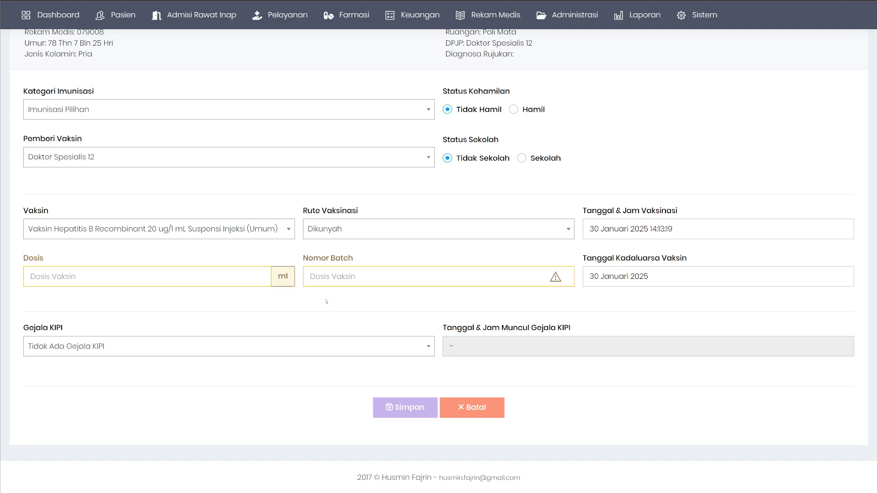
# - Set Rute Vaksinasi to Intramuskular Injeksi (di dalam otot)
pyautogui.click(347, 224)
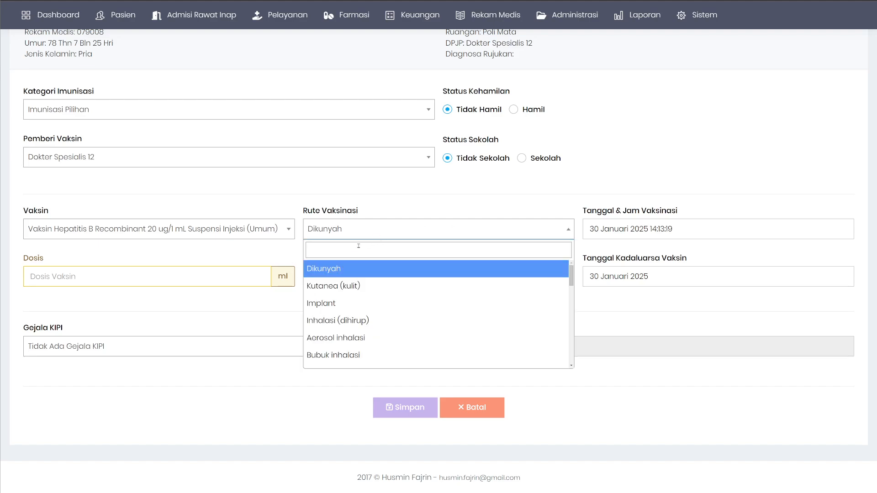
pyautogui.scroll(-3, 430, 302)
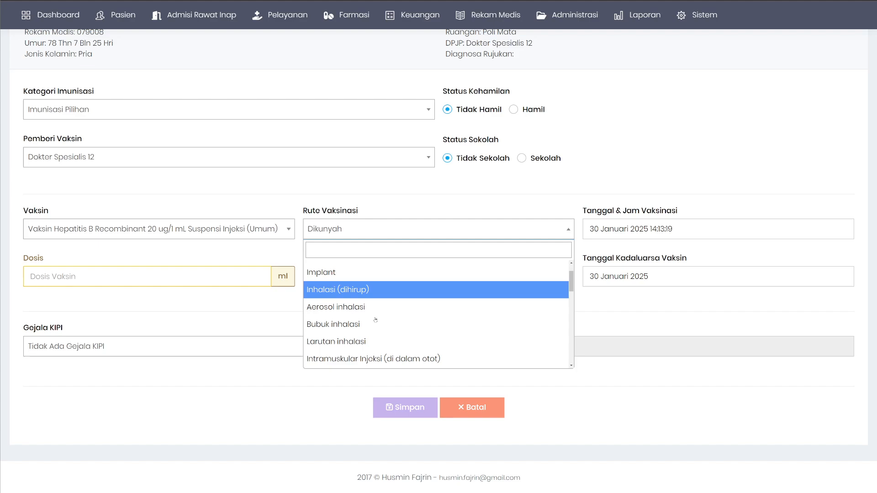
pyautogui.click(404, 331)
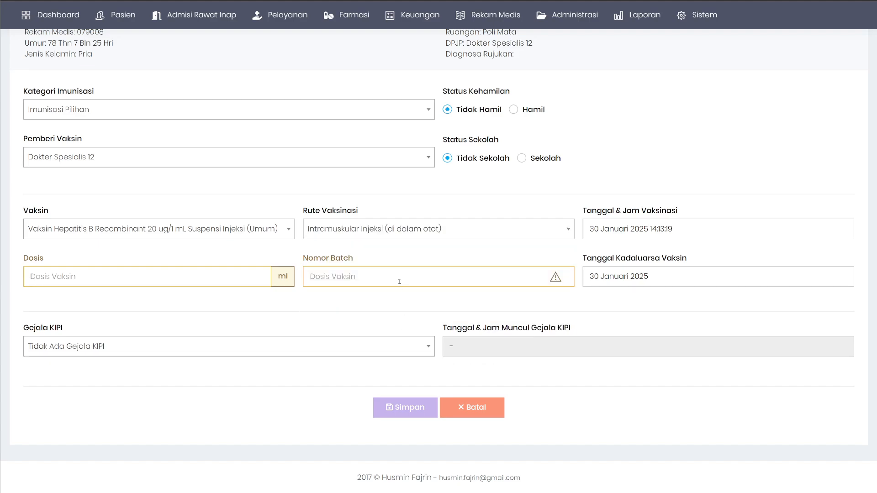
# - Enter a Dosis of 0,5 ml and the Nomor Batch 123456 for the vaccine
pyautogui.click(52, 282)
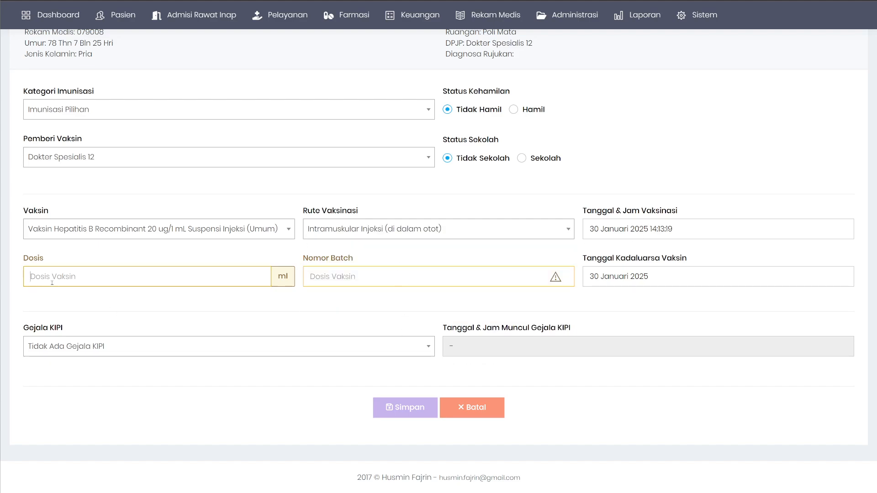
pyautogui.write('0,5')
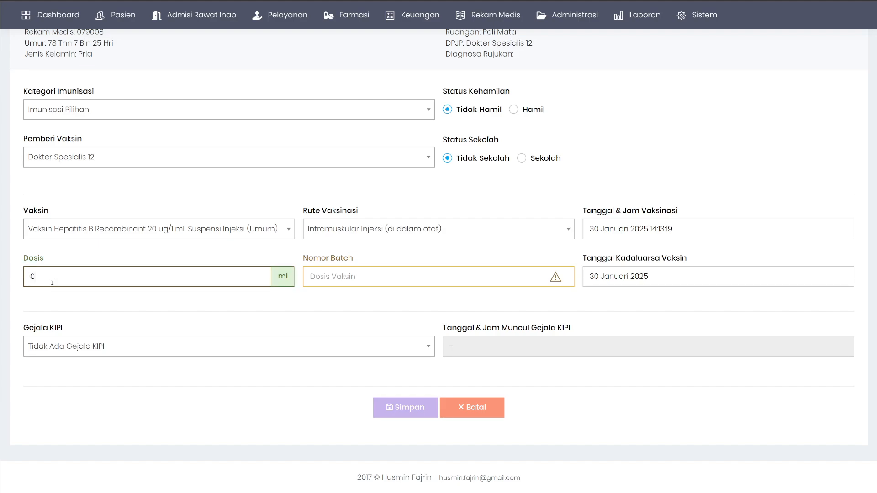
pyautogui.click(314, 281)
pyautogui.write('123456')
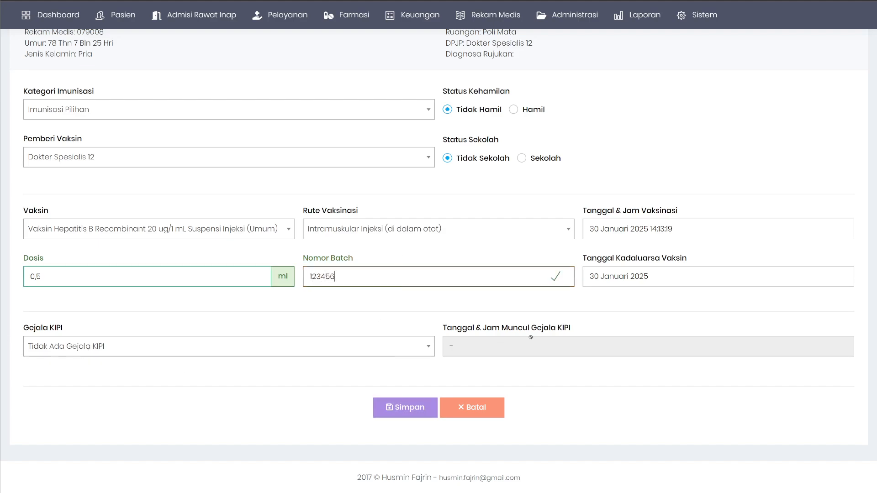
# - Set Tanggal Kadaluarsa Vaksin to 1 Januari 2028 and save the immunization record
pyautogui.click(625, 275)
pyautogui.click(672, 304)
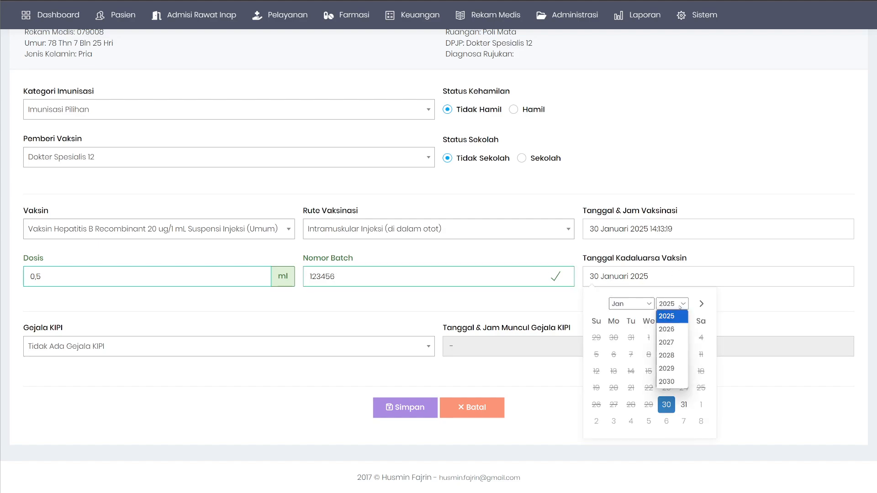
pyautogui.click(668, 355)
pyautogui.click(698, 337)
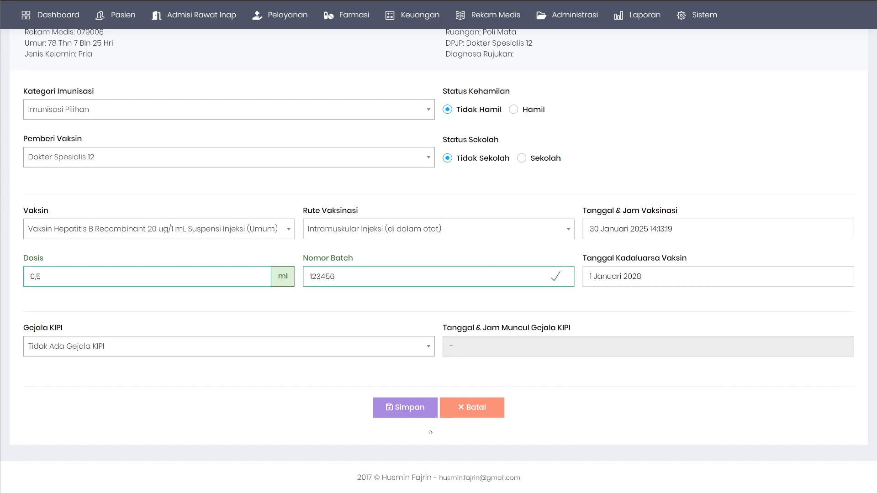
pyautogui.click(405, 411)
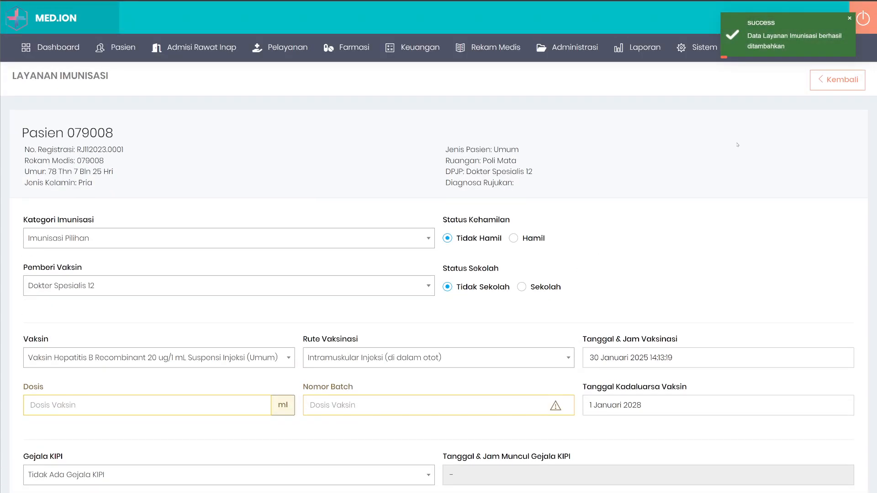
# - Leave the form, open the Layanan Imunisasi list and show the details of the first record, with the Hepatitis B vaccine
pyautogui.click(830, 85)
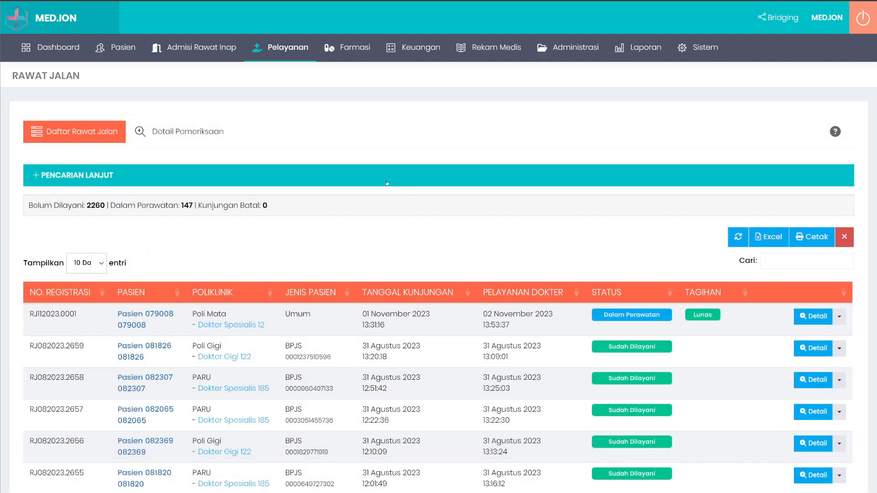
pyautogui.moveTo(284, 51)
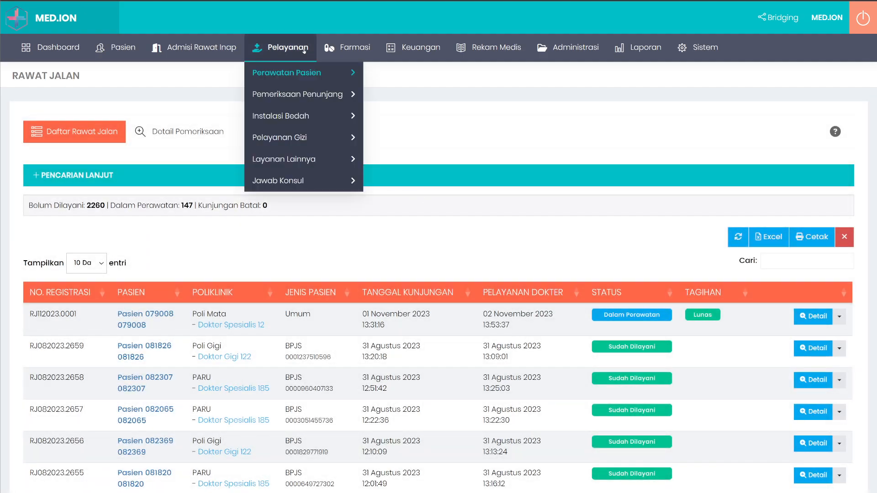
pyautogui.moveTo(297, 159)
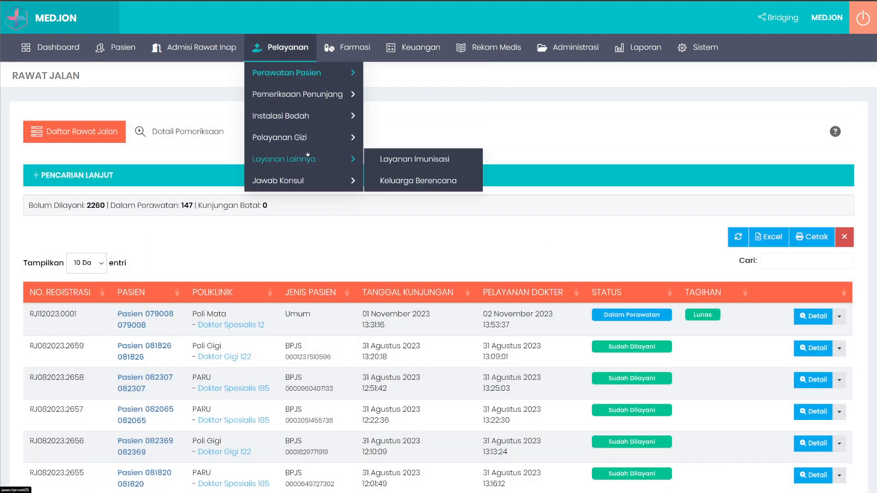
pyautogui.click(416, 161)
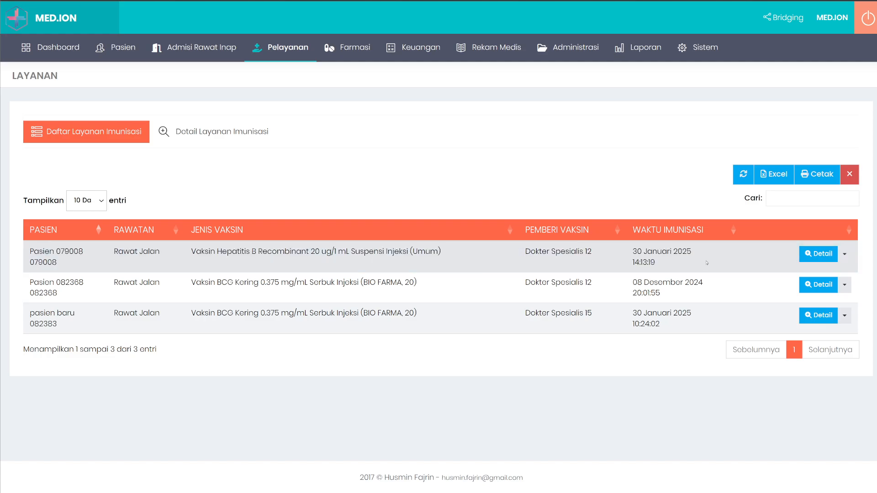
pyautogui.click(820, 254)
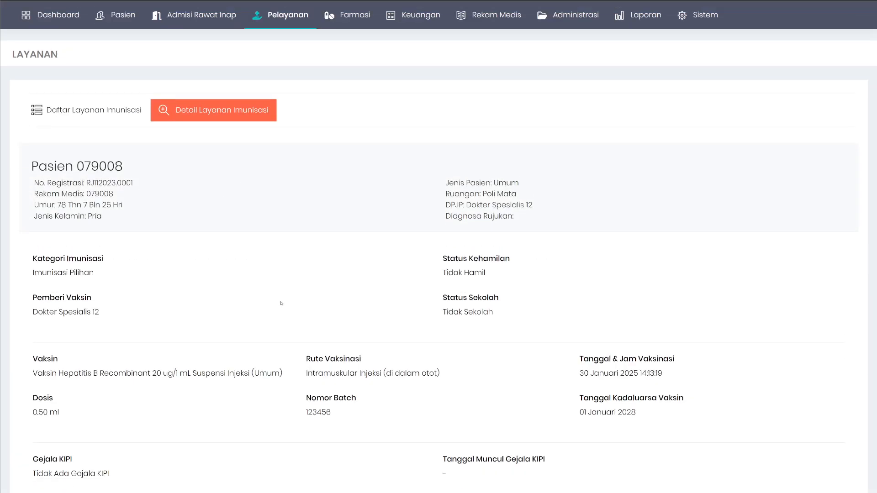
# - Return to the Layanan Imunisasi list and open the first record, with the Hepatitis B vaccine, for editing
pyautogui.click(111, 139)
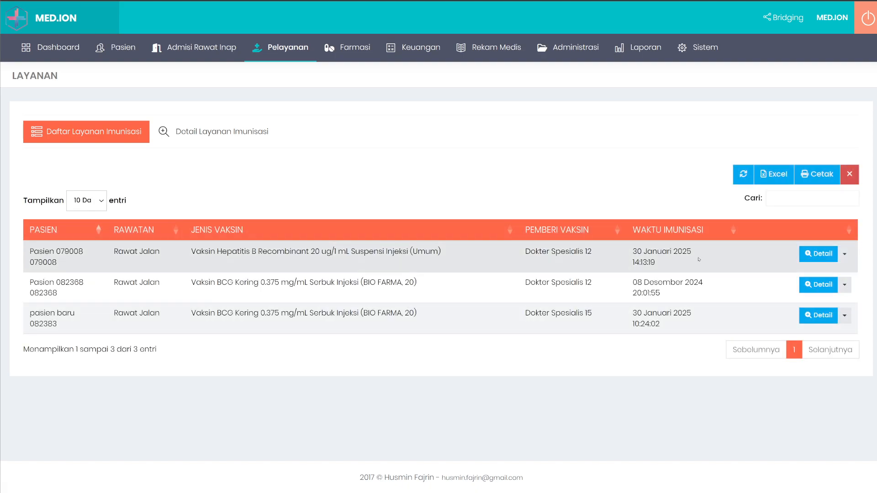
pyautogui.click(845, 254)
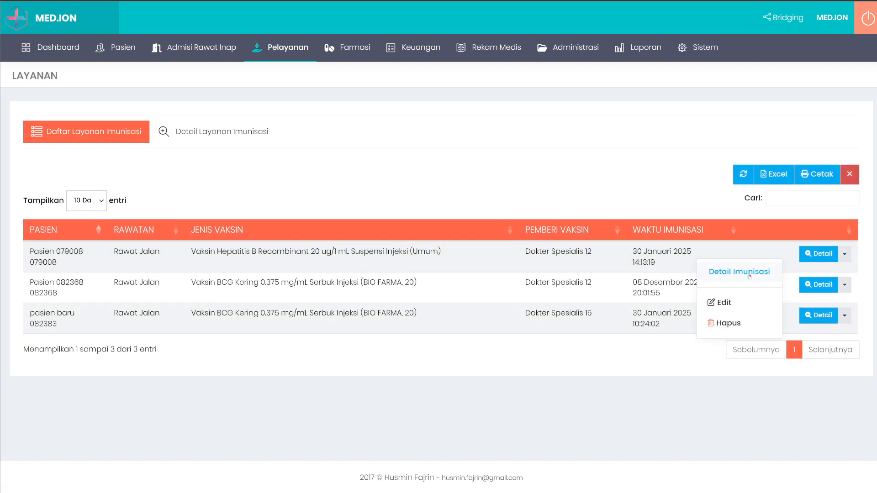
pyautogui.click(732, 305)
pyautogui.scroll(-3, 569, 267)
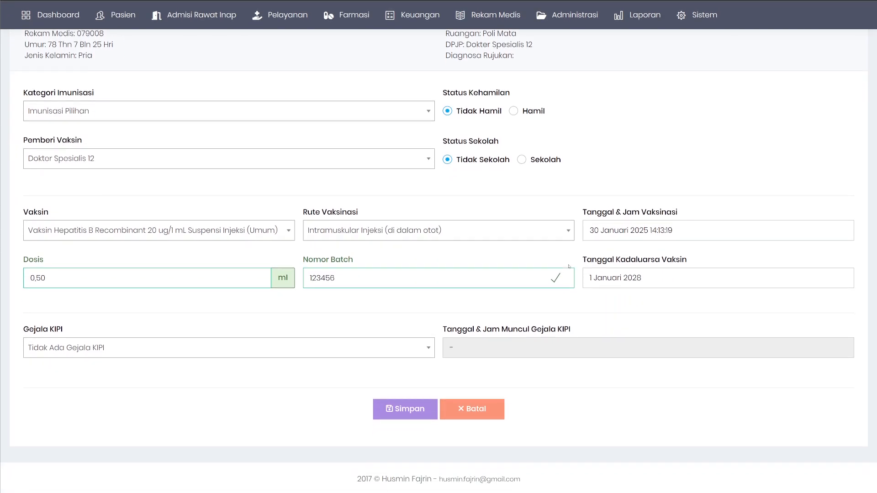
# - Set Gejala KIPI to Batuk, check its onset date and time, and save the immunization record
pyautogui.click(60, 346)
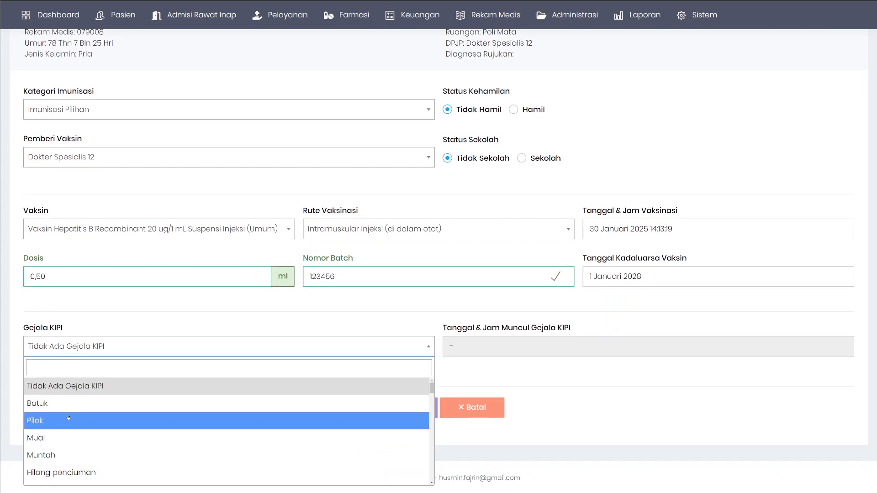
pyautogui.click(75, 403)
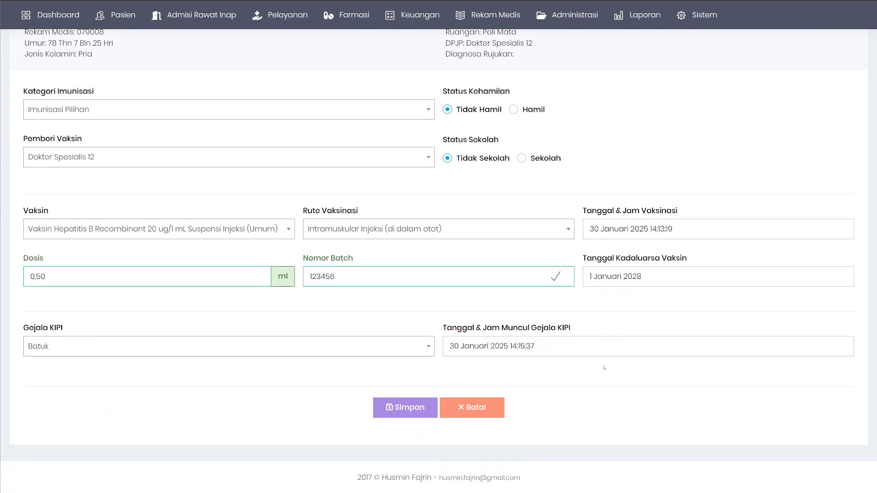
pyautogui.click(454, 346)
pyautogui.click(585, 364)
pyautogui.click(386, 409)
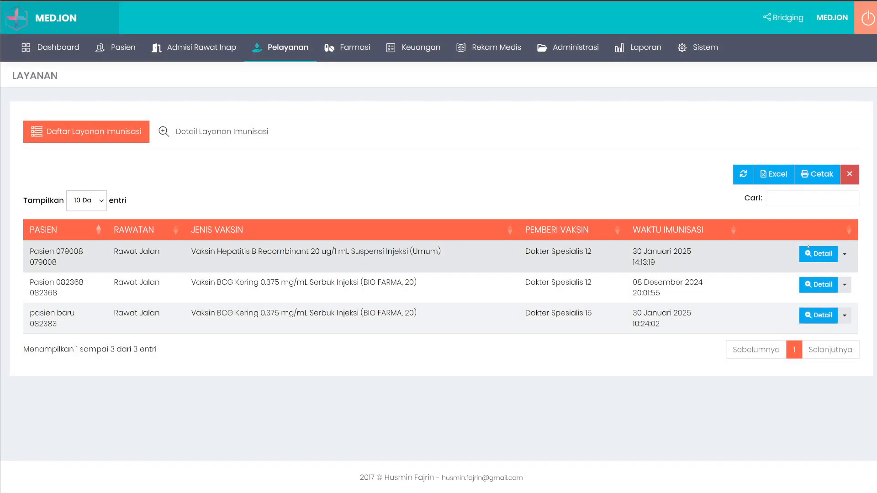
# - Show the details of the edited Hepatitis B record and check its Gejala KIPI information
pyautogui.click(808, 252)
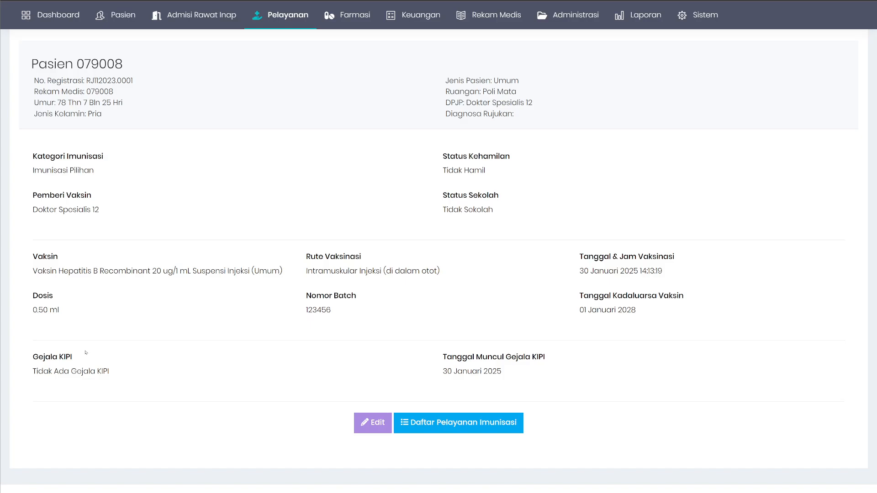
pyautogui.moveTo(39, 357); pyautogui.dragTo(502, 372)
pyautogui.scroll(3, 813, 141)
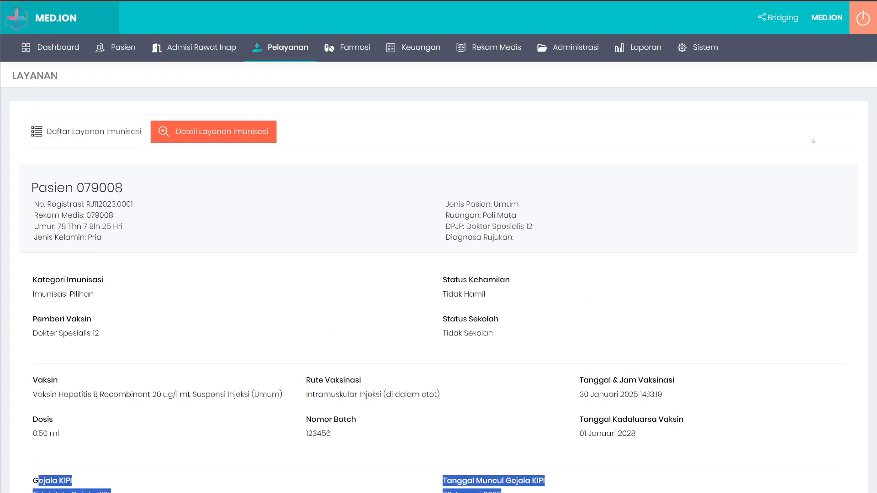
# - Return to the Layanan Imunisasi list and delete the Hepatitis B record
pyautogui.click(119, 138)
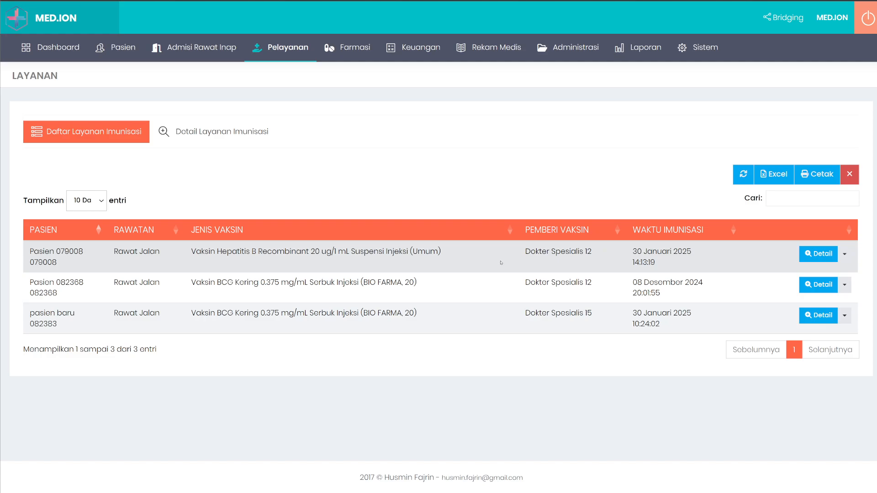
pyautogui.rightClick(501, 262)
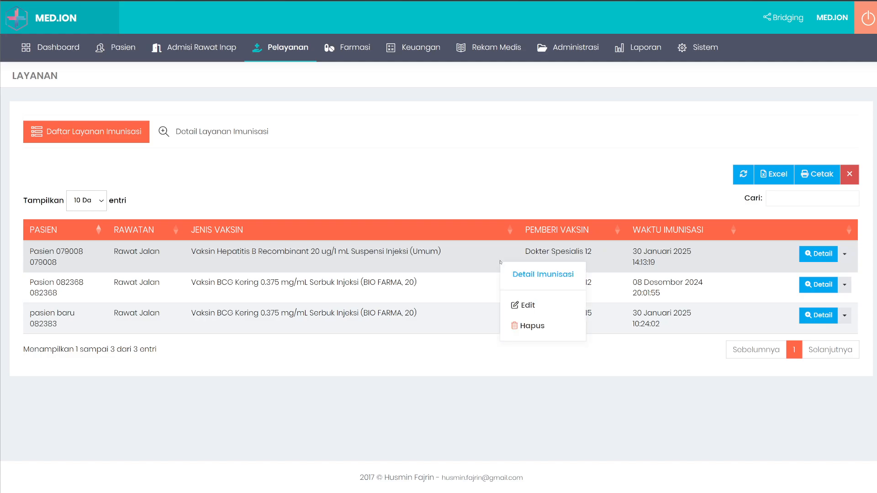
pyautogui.click(531, 327)
pyautogui.click(419, 325)
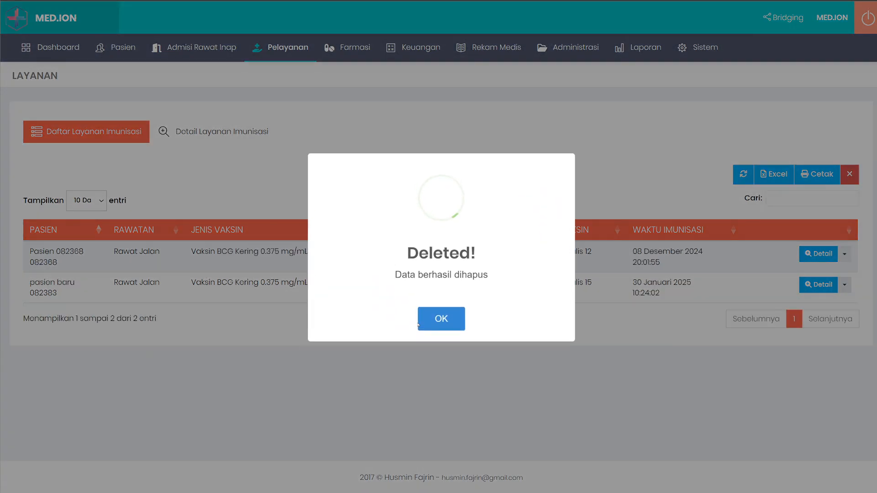
pyautogui.click(452, 313)
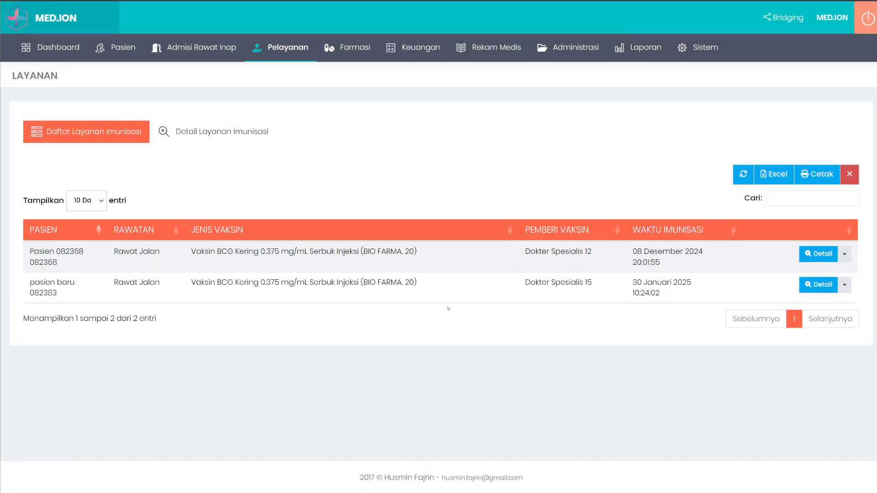
# - Open the Keluarga Berencana form for the Poli Penyakit Dalam visit in the Rawat Jalan patient care list
pyautogui.moveTo(297, 54)
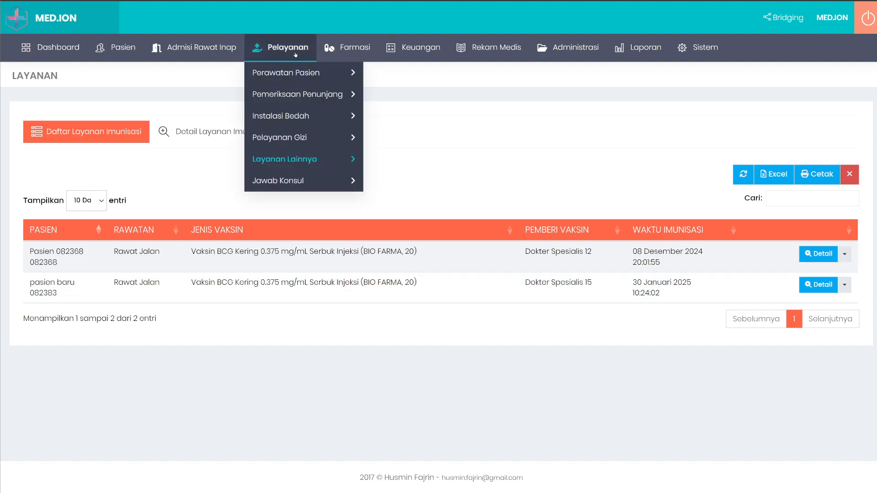
pyautogui.moveTo(342, 81)
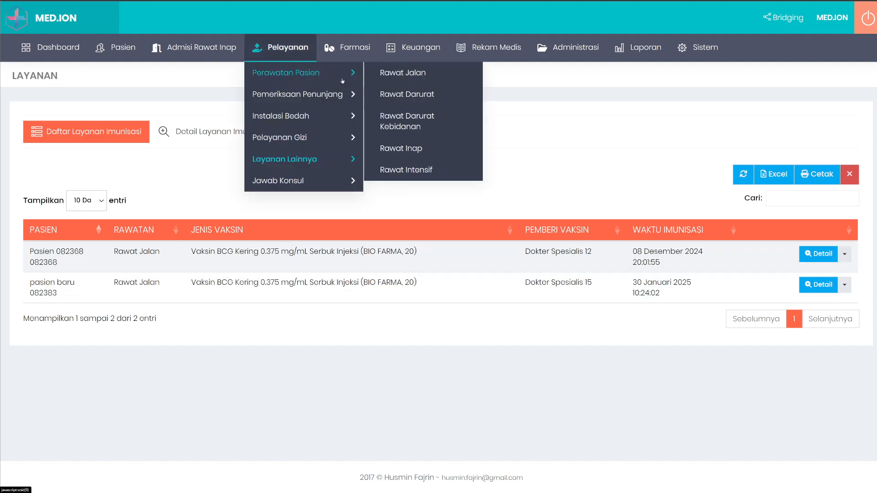
pyautogui.click(398, 74)
pyautogui.scroll(-4, 770, 441)
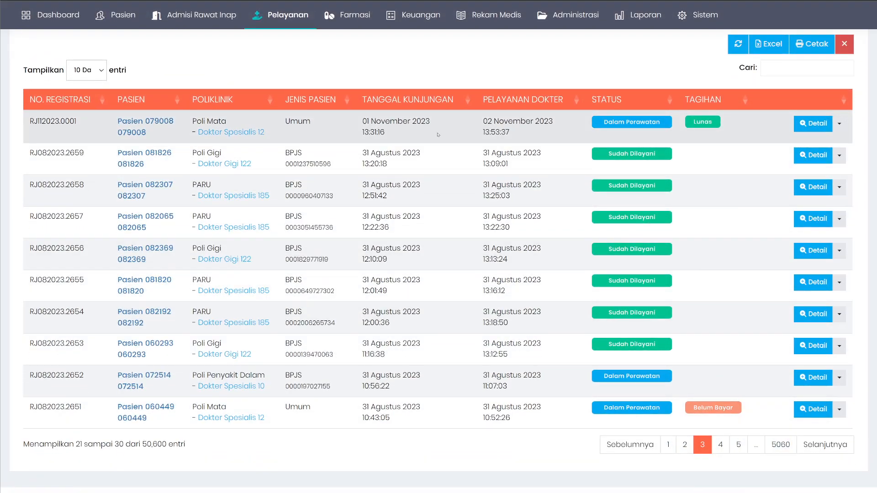
pyautogui.rightClick(442, 377)
pyautogui.scroll(-1, 474, 425)
pyautogui.moveTo(474, 426)
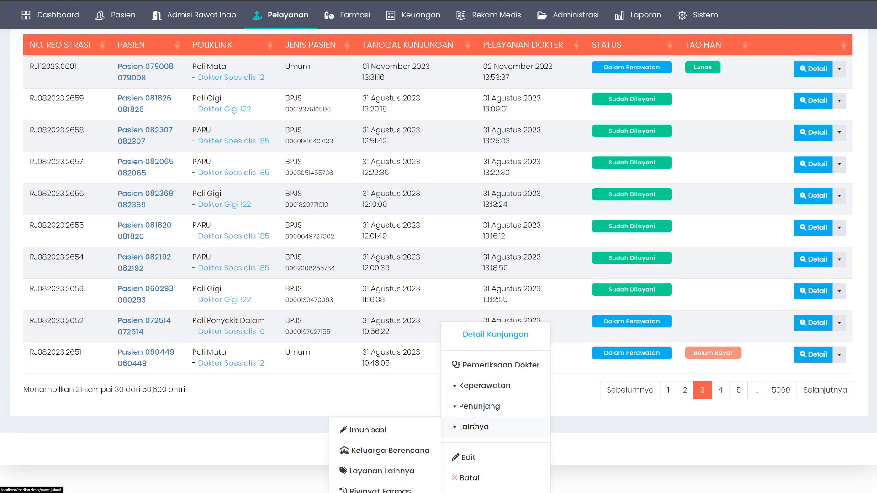
pyautogui.click(390, 450)
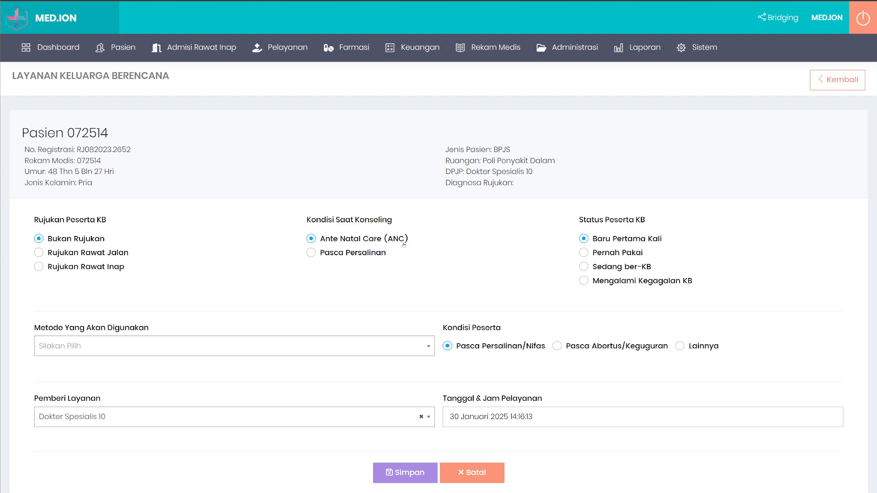
# - Try the Sedang ber-KB and Mengalami Kegagalan KB statuses, marking and unmarking Komplikasi Berat and Dirujuk
pyautogui.scroll(-2, 404, 245)
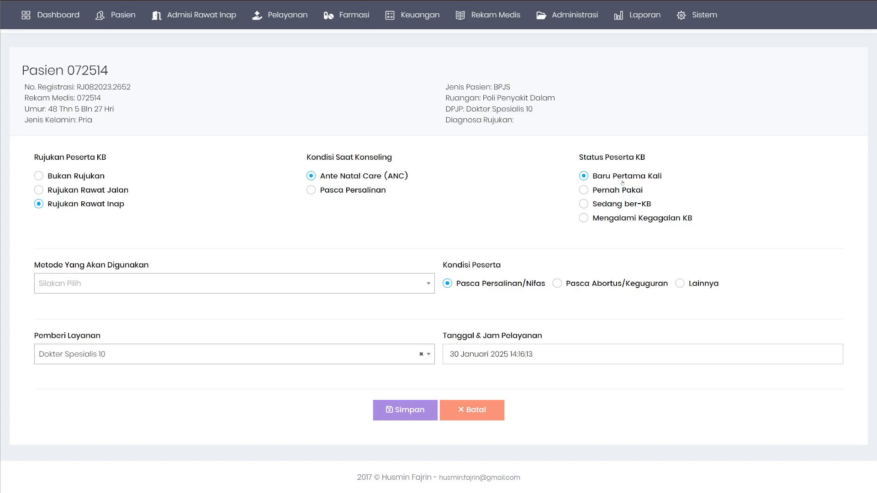
pyautogui.click(635, 206)
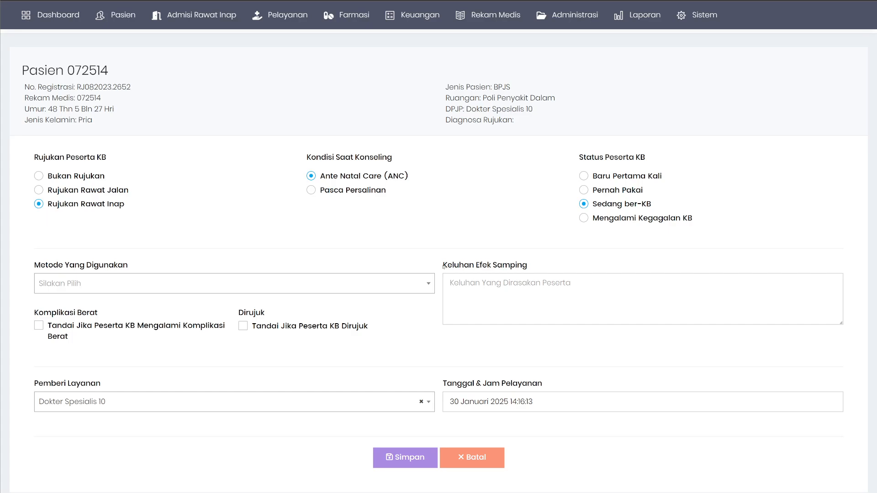
pyautogui.click(618, 218)
pyautogui.click(60, 332)
pyautogui.click(63, 332)
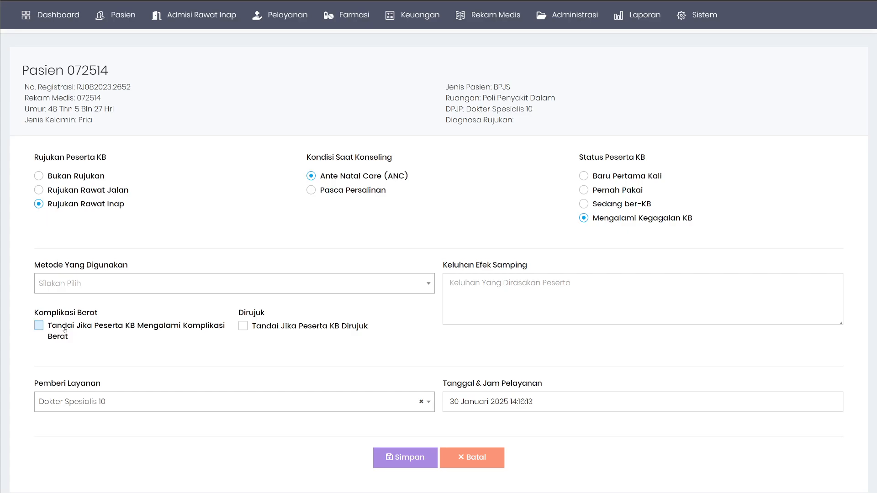
pyautogui.click(290, 328)
pyautogui.click(287, 330)
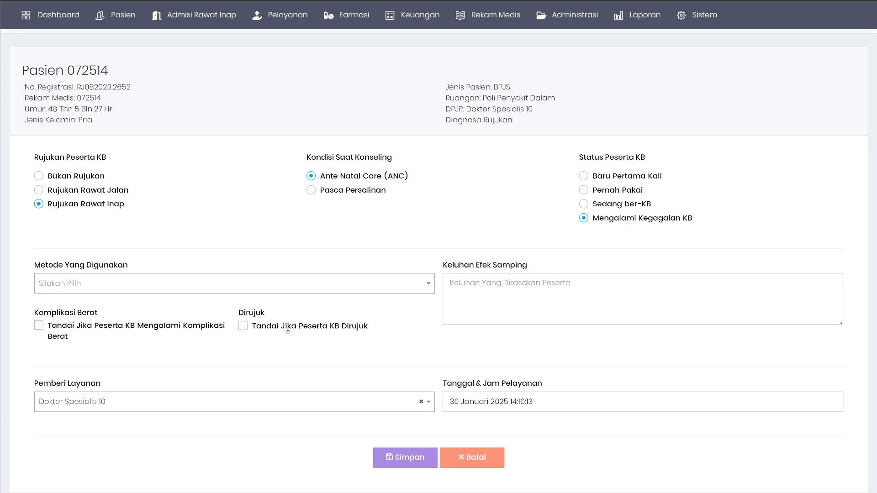
# - Try Pernah Pakai as Status Peserta KB and look through the choices for Metode Yang Akan Digunakan
pyautogui.click(612, 176)
pyautogui.click(617, 191)
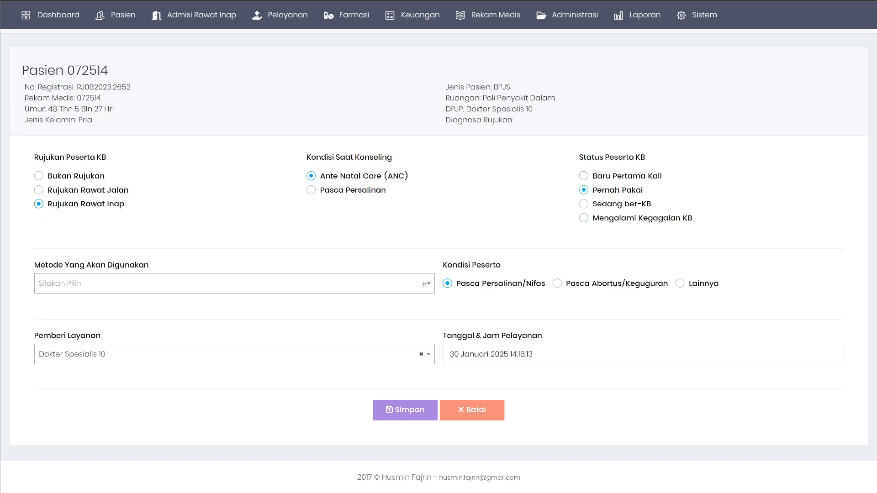
pyautogui.click(138, 284)
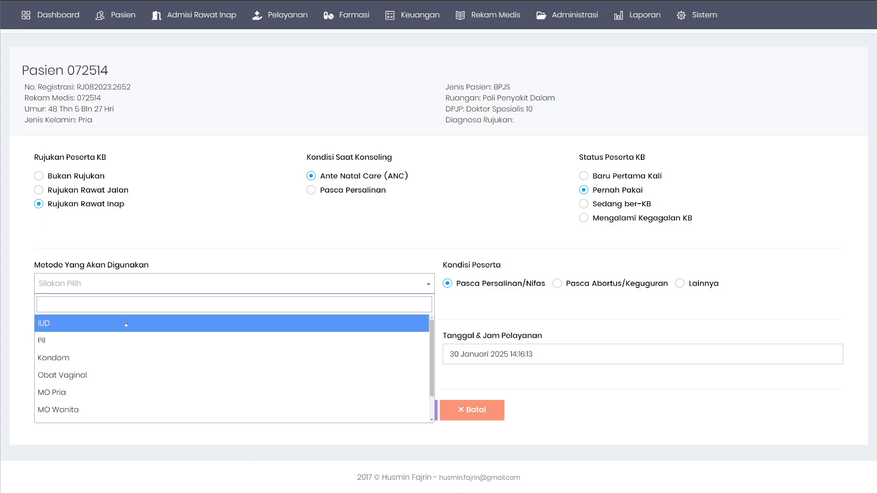
pyautogui.click(356, 264)
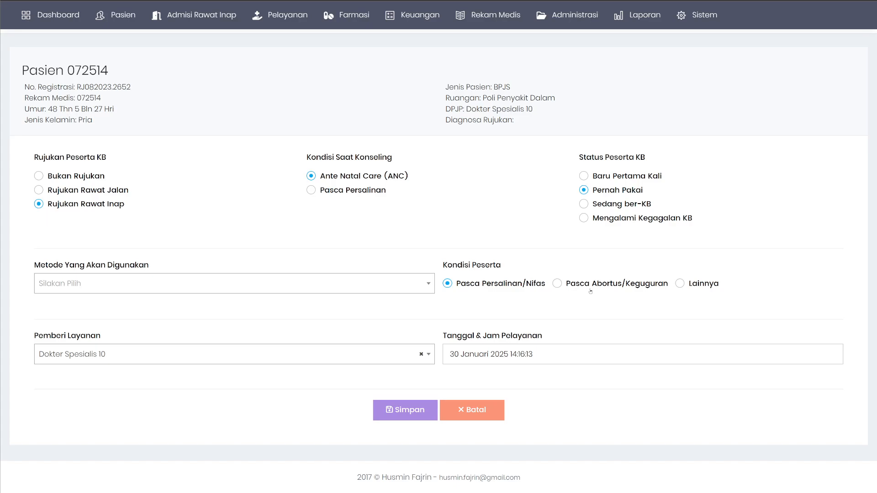
# - Try Lainnya and Pasca Abortus/Keguguran as Kondisi Peserta and return it to Pasca Persalinan/Nifas
pyautogui.click(700, 288)
pyautogui.click(616, 287)
pyautogui.click(507, 284)
# - Choose Baru Pertama Kali as participant status, Pasca Persalinan for counselling, Rujukan Rawat Jalan as referral and IUD as the method
pyautogui.click(631, 177)
pyautogui.click(325, 191)
pyautogui.click(92, 292)
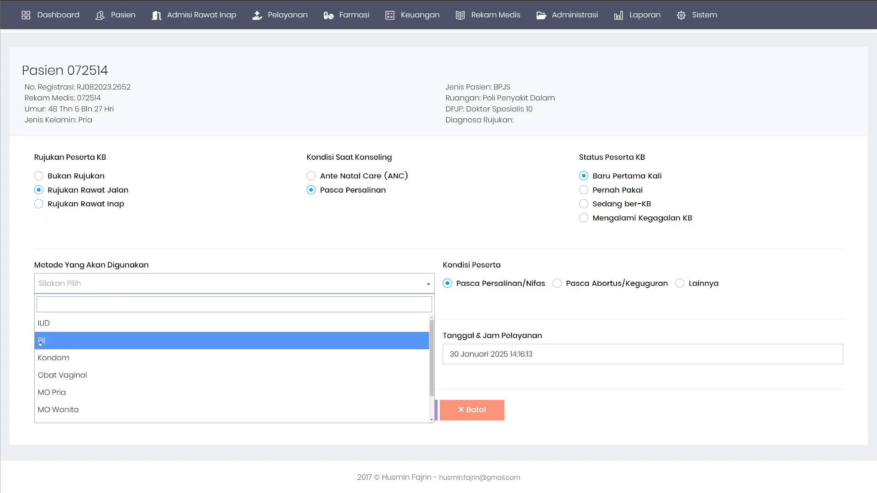
pyautogui.click(45, 327)
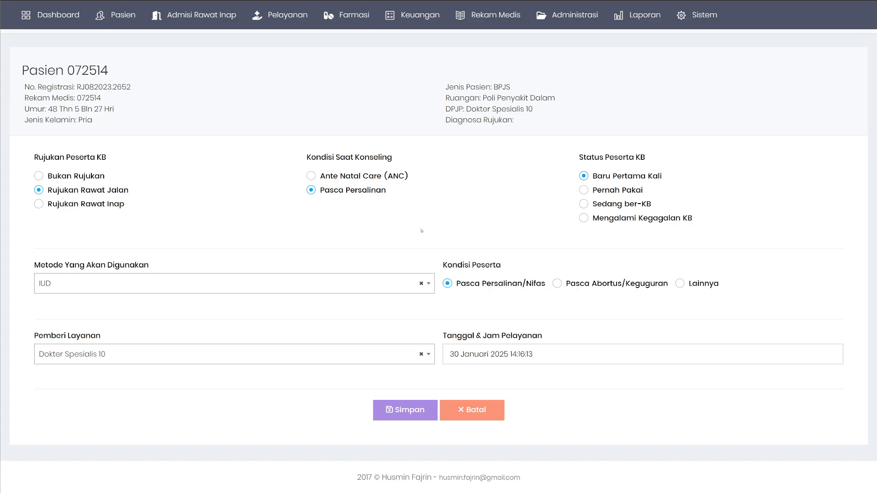
# - Review the Pemberi Layanan choices, keep Dokter Spesialis 10 and save the Keluarga Berencana record
pyautogui.click(105, 355)
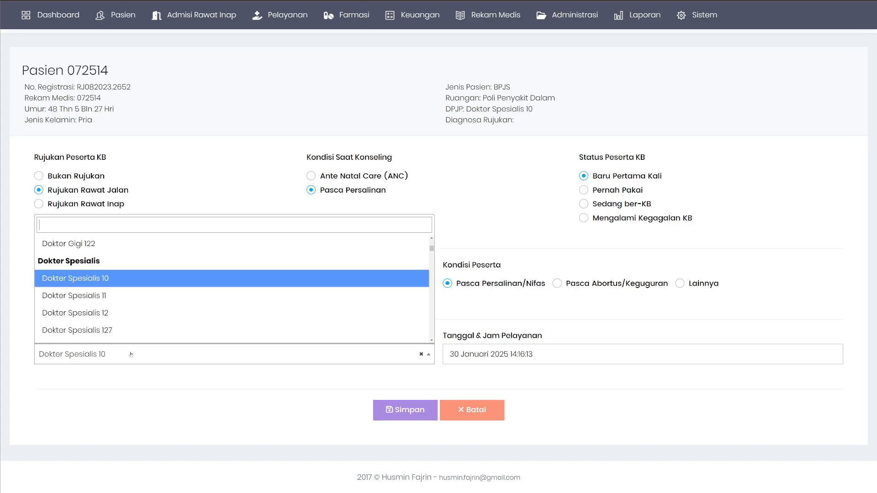
pyautogui.click(162, 398)
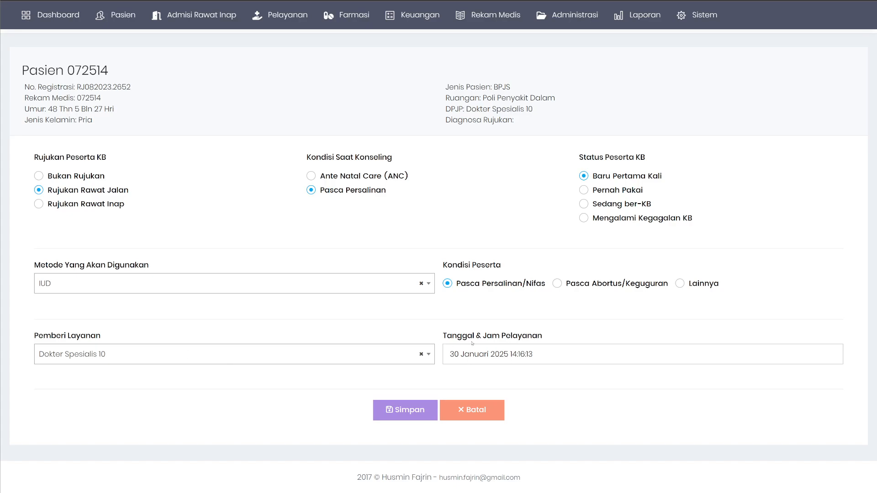
pyautogui.click(410, 409)
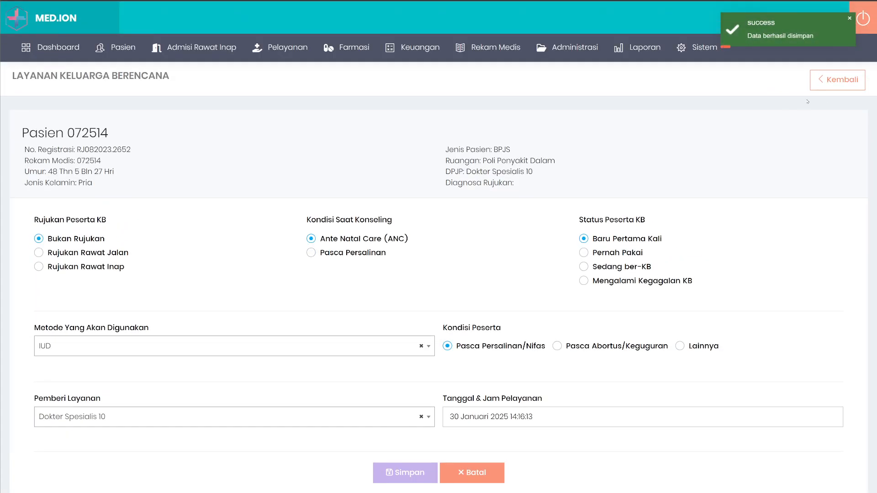
pyautogui.moveTo(275, 53)
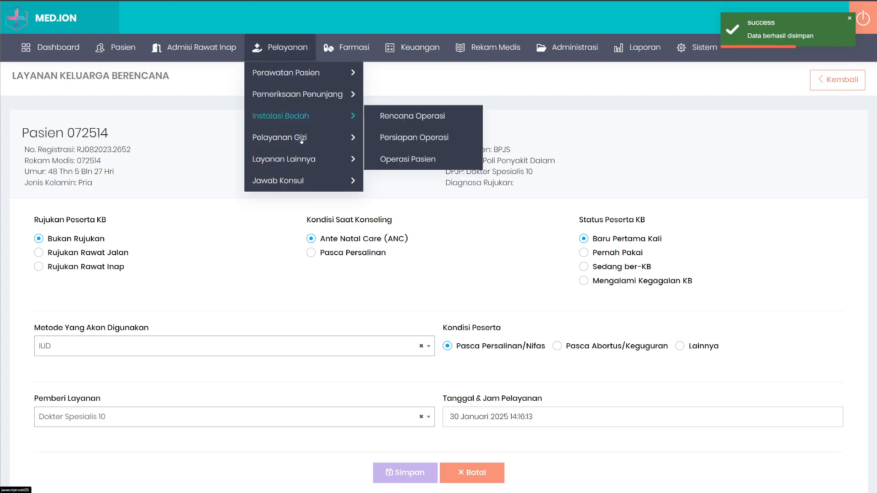
pyautogui.moveTo(308, 157)
pyautogui.click(407, 169)
pyautogui.moveTo(281, 49)
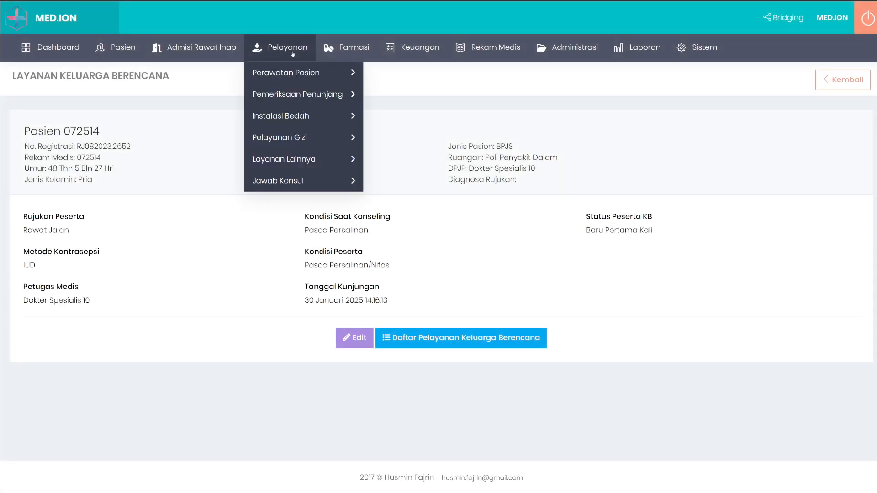
pyautogui.moveTo(292, 155)
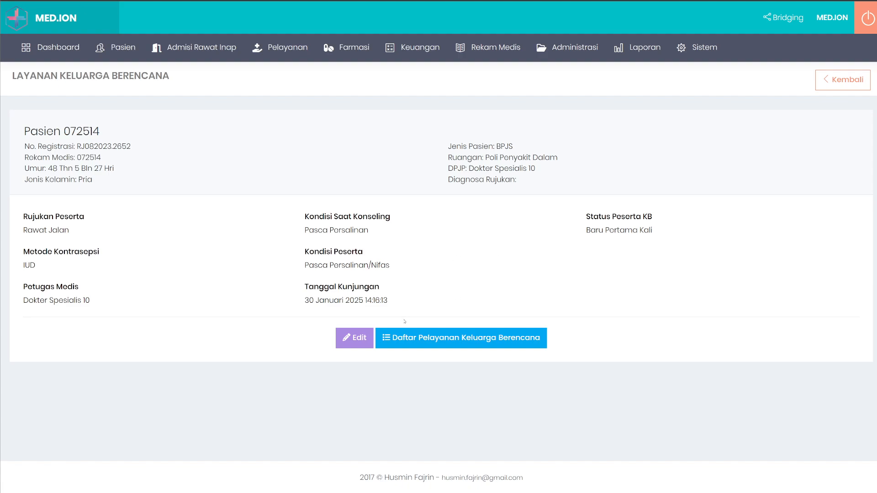
# - Open the saved Keluarga Berencana record for editing, return without changes and show the Keluarga Berencana service list
pyautogui.click(354, 338)
pyautogui.click(833, 85)
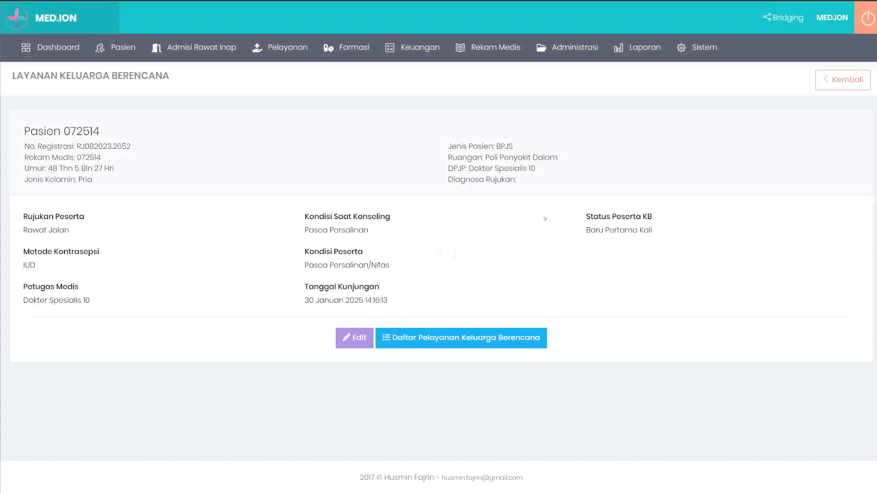
pyautogui.click(462, 338)
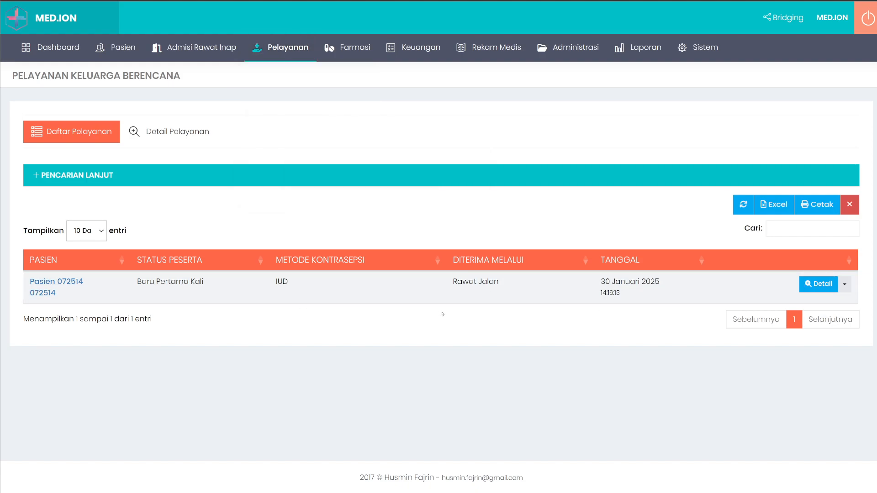
# - Edit the listed Keluarga Berencana record to Kondisi Peserta Lainnya and method Pil, save it and return to the service list
pyautogui.rightClick(371, 285)
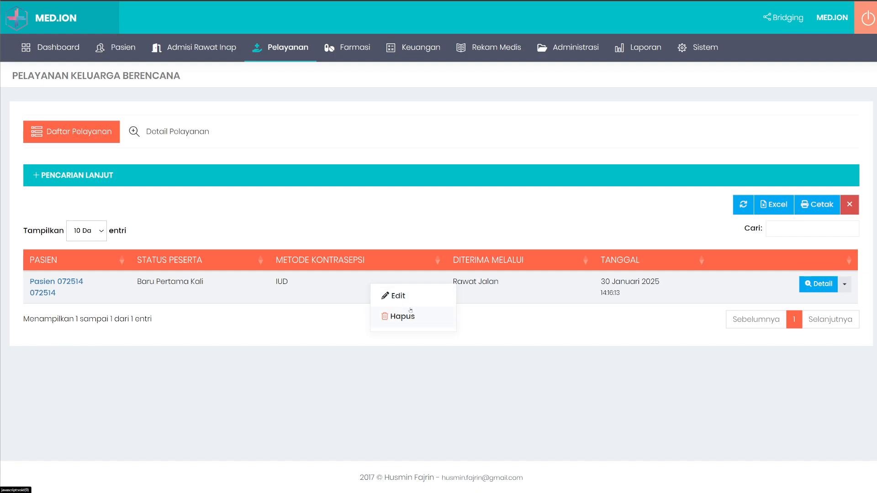
pyautogui.click(396, 295)
pyautogui.scroll(-1, 352, 243)
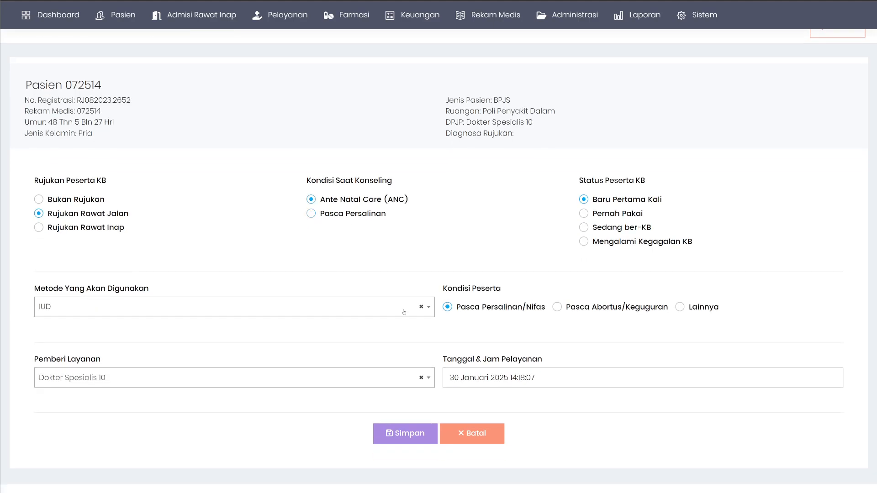
pyautogui.click(702, 308)
pyautogui.click(280, 308)
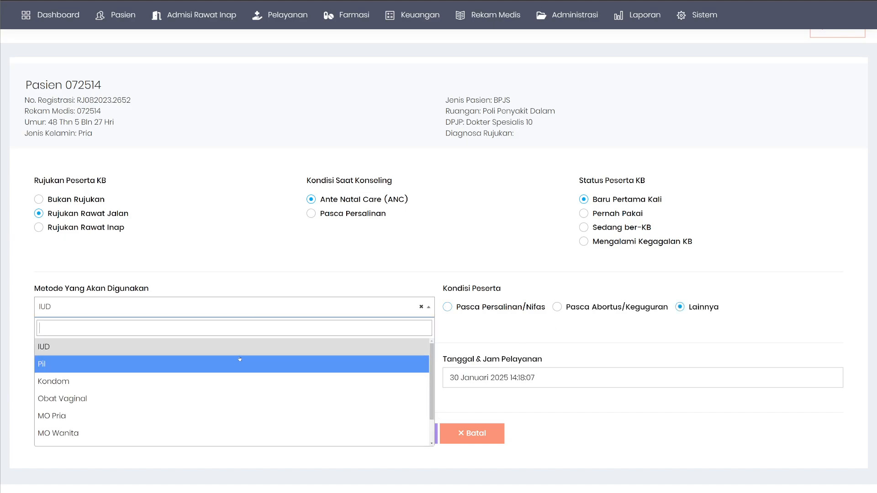
pyautogui.click(241, 360)
pyautogui.click(406, 434)
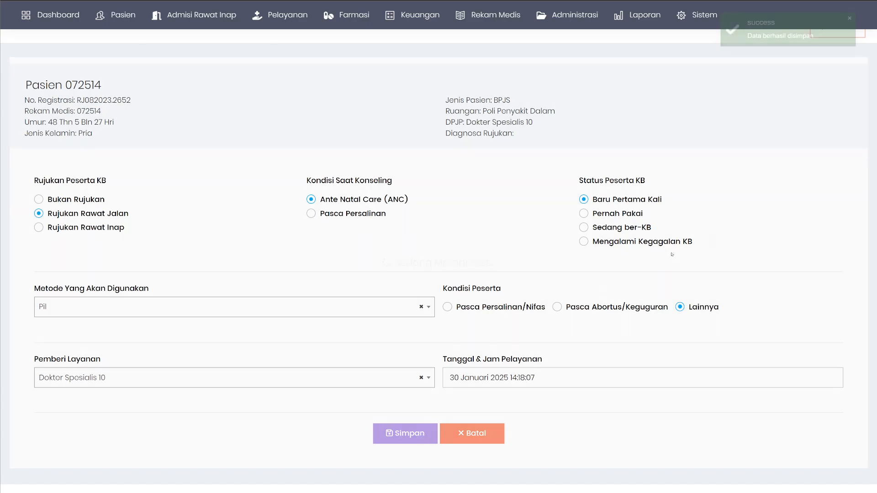
pyautogui.click(838, 80)
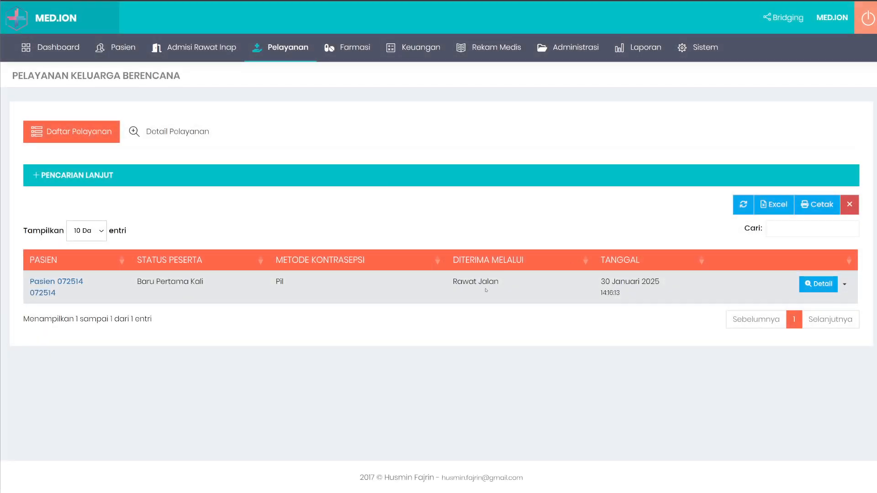
# - Delete the Keluarga Berencana record that uses the Pil method from the service list and confirm the deletion
pyautogui.rightClick(455, 289)
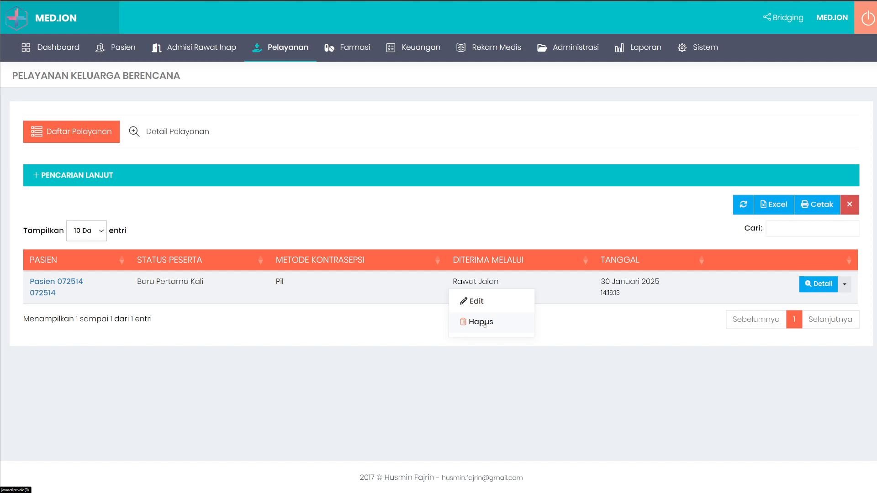
pyautogui.click(481, 322)
pyautogui.click(395, 324)
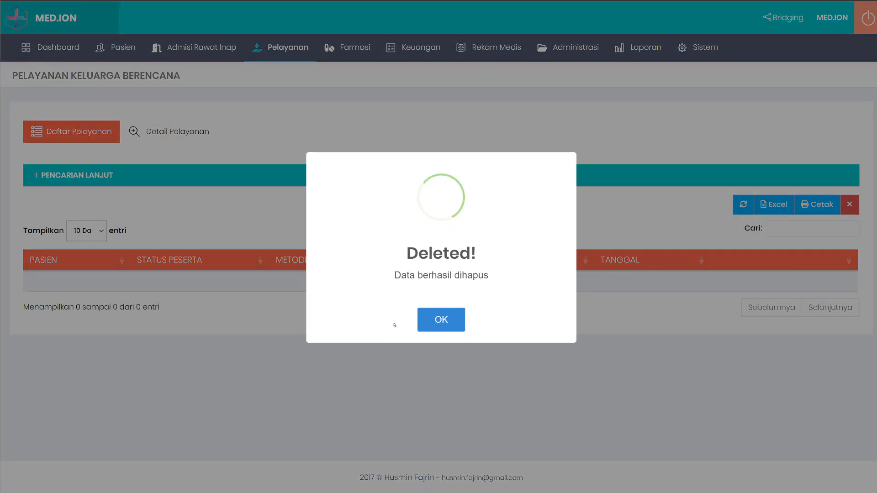
pyautogui.click(437, 324)
# - Open the Rawat Jalan patient list under Perawatan Pasien
pyautogui.moveTo(289, 49)
pyautogui.moveTo(288, 72)
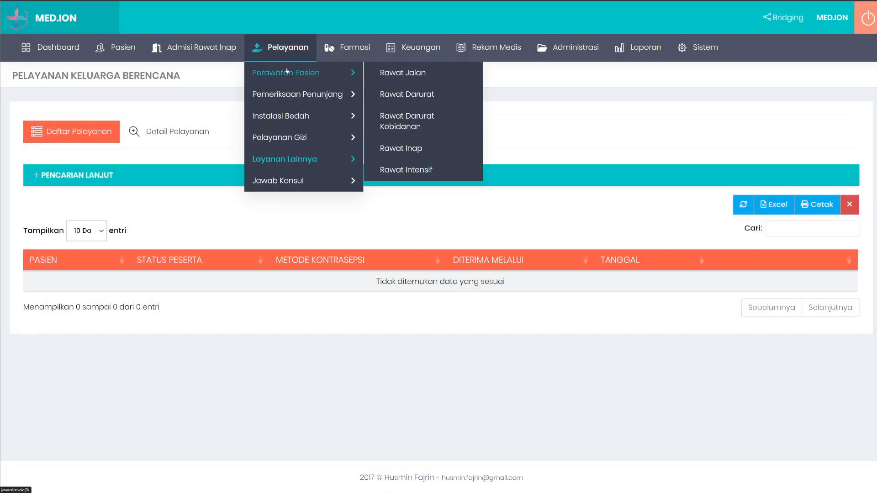
pyautogui.click(396, 76)
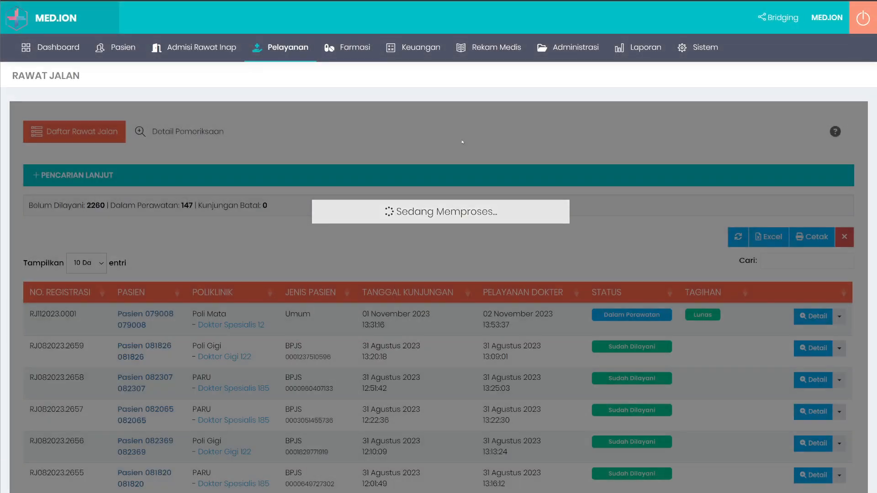